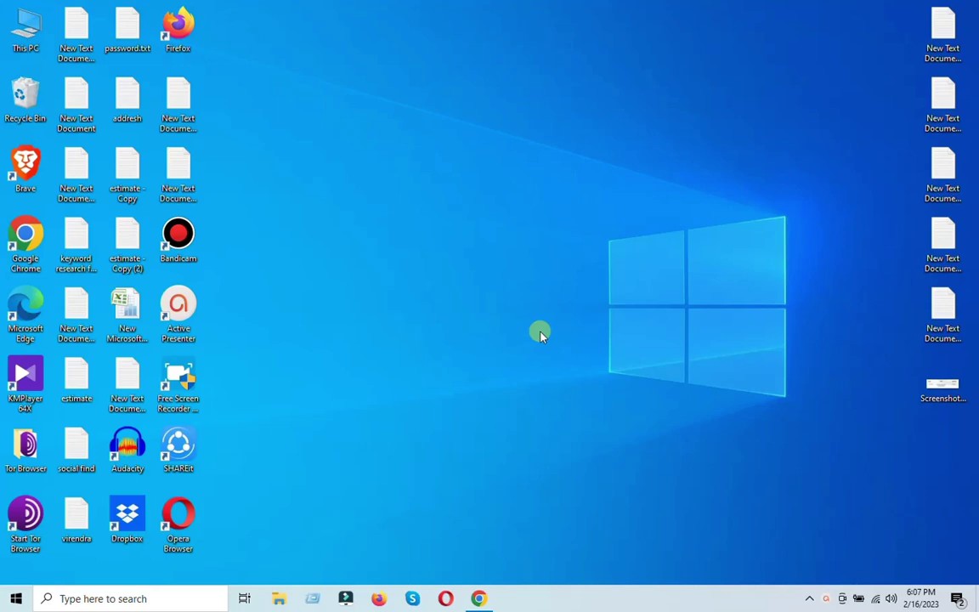
{"action": "left_click", "coordinate": [478, 599]}
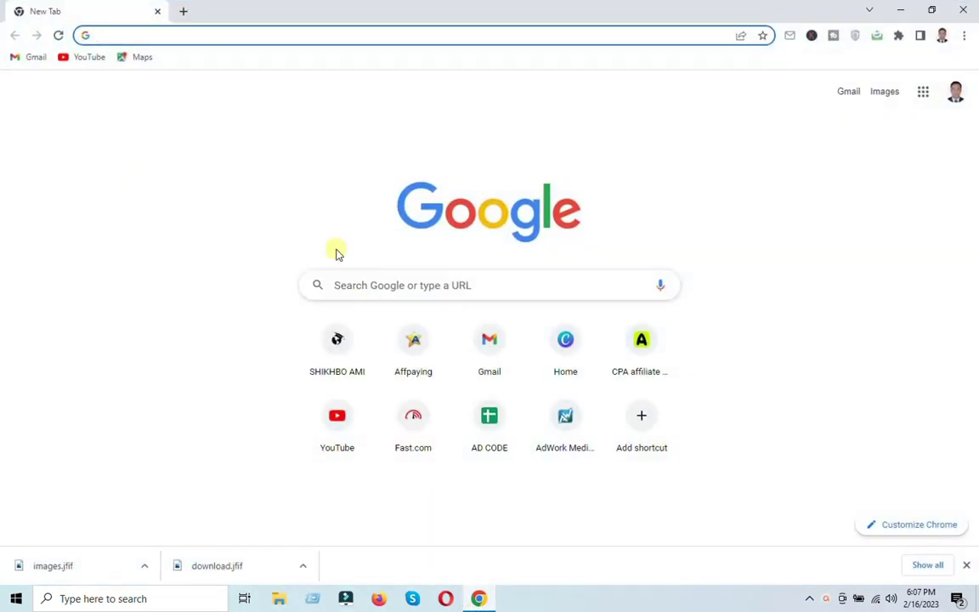
{"action": "left_click", "coordinate": [358, 282]}
{"action": "type", "text": "www"}
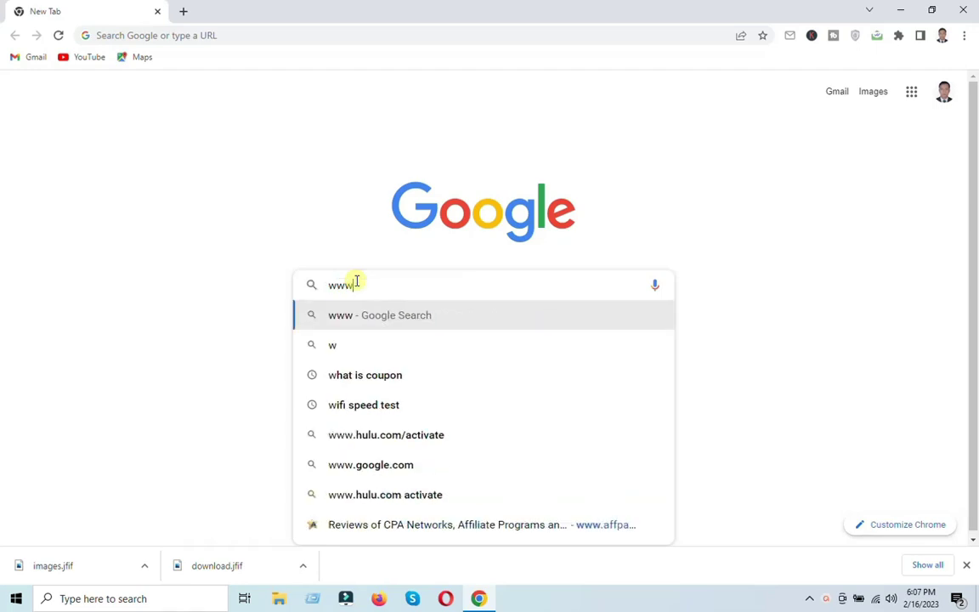
{"action": "type", "text": ".canva"}
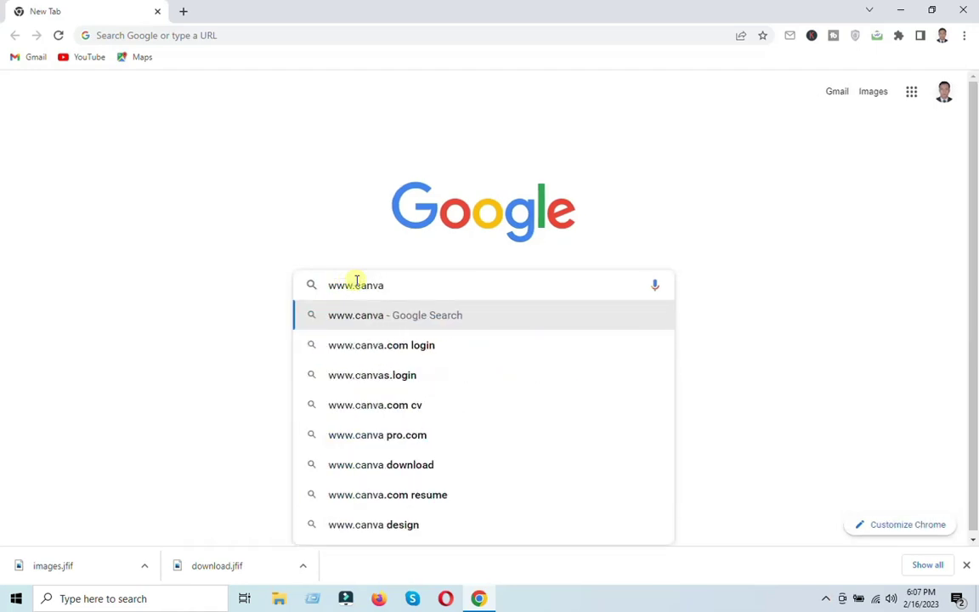
{"action": "type", "text": ".com"}
{"action": "key", "text": "Return"}
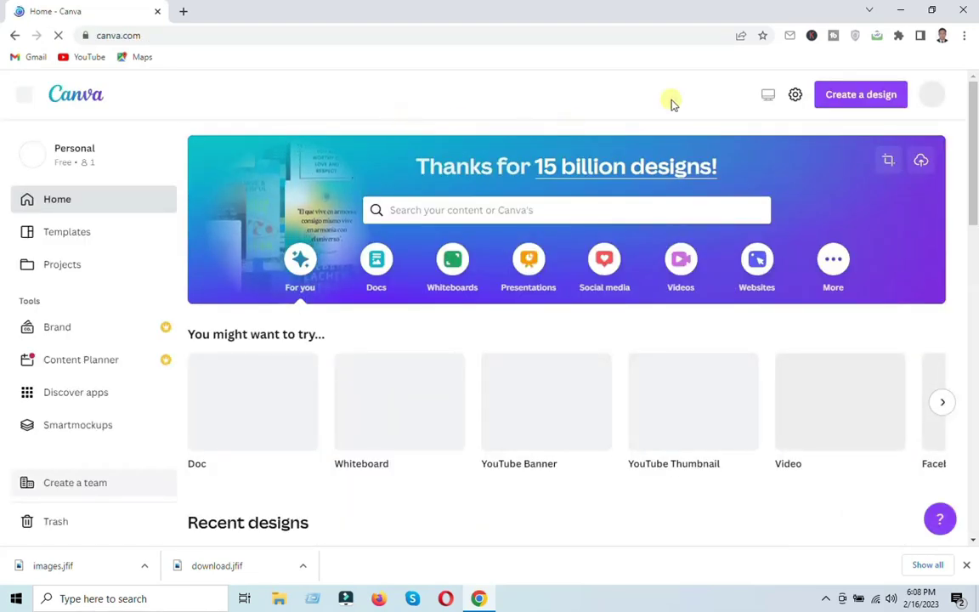
{"action": "left_click", "coordinate": [865, 96]}
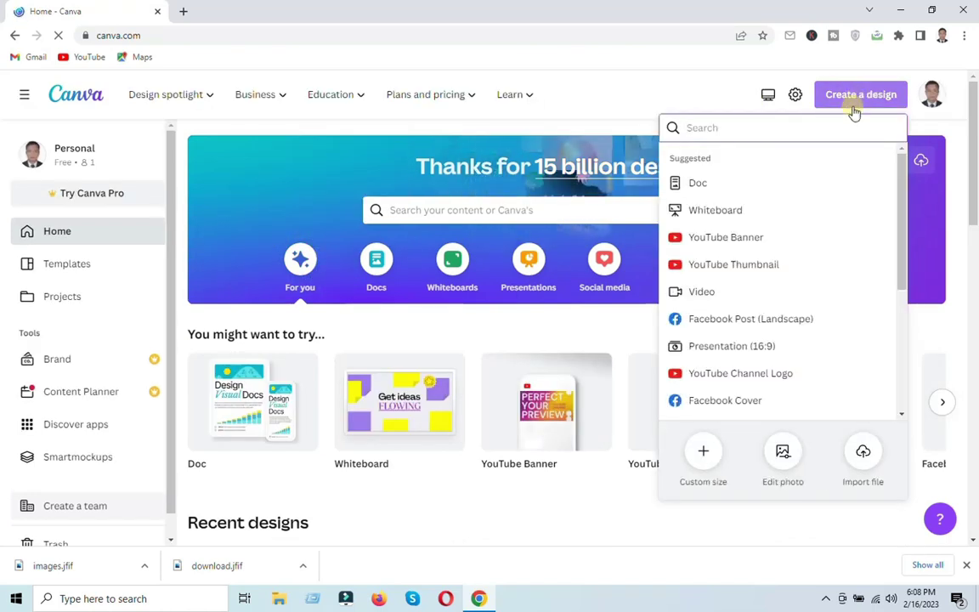
{"action": "left_click", "coordinate": [743, 268]}
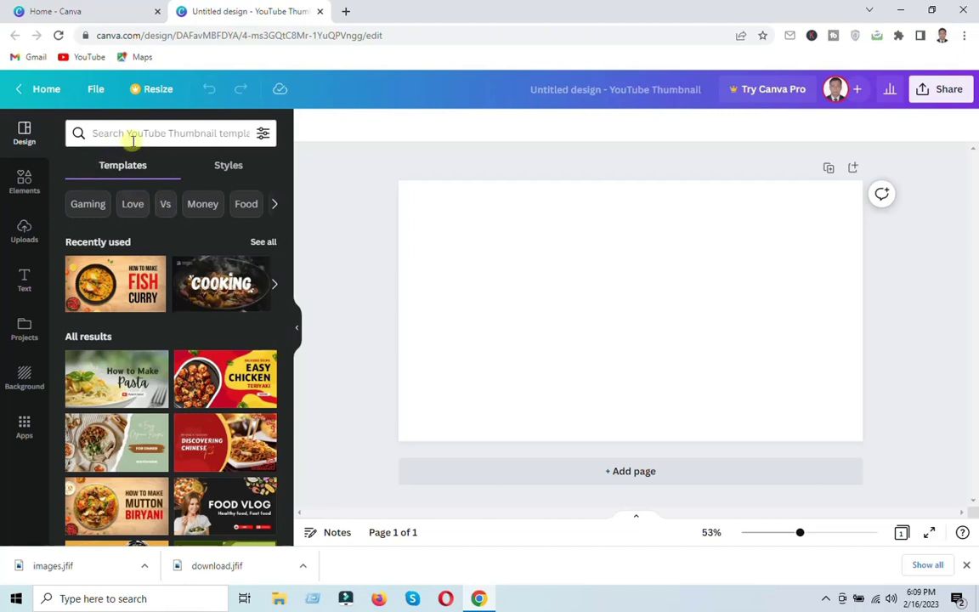
Search the thumbnail templates for technology and try the handshake, keyboard and purple network designs on the page
{"action": "left_click", "coordinate": [133, 133]}
{"action": "type", "text": "technolo"}
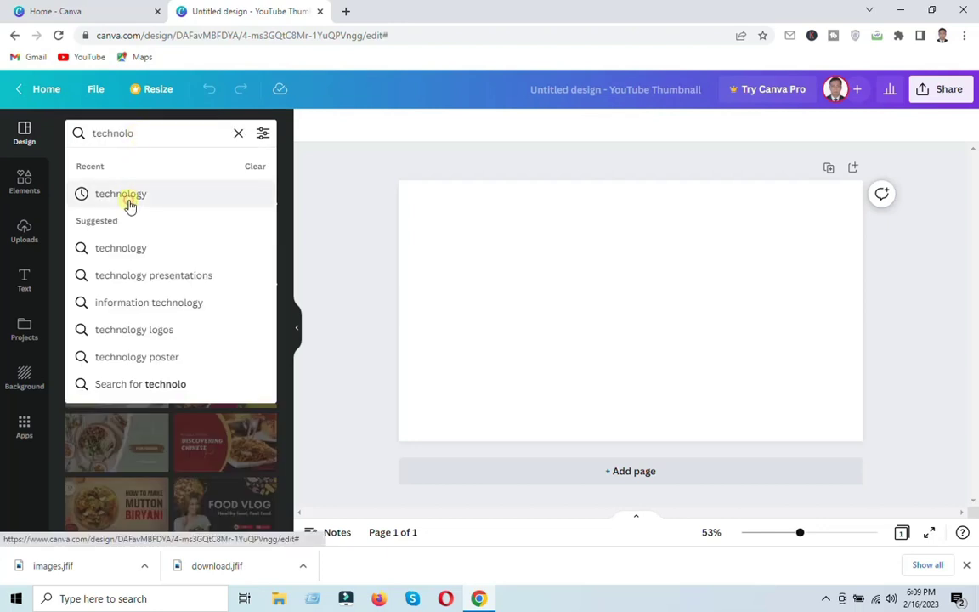
{"action": "left_click", "coordinate": [126, 196]}
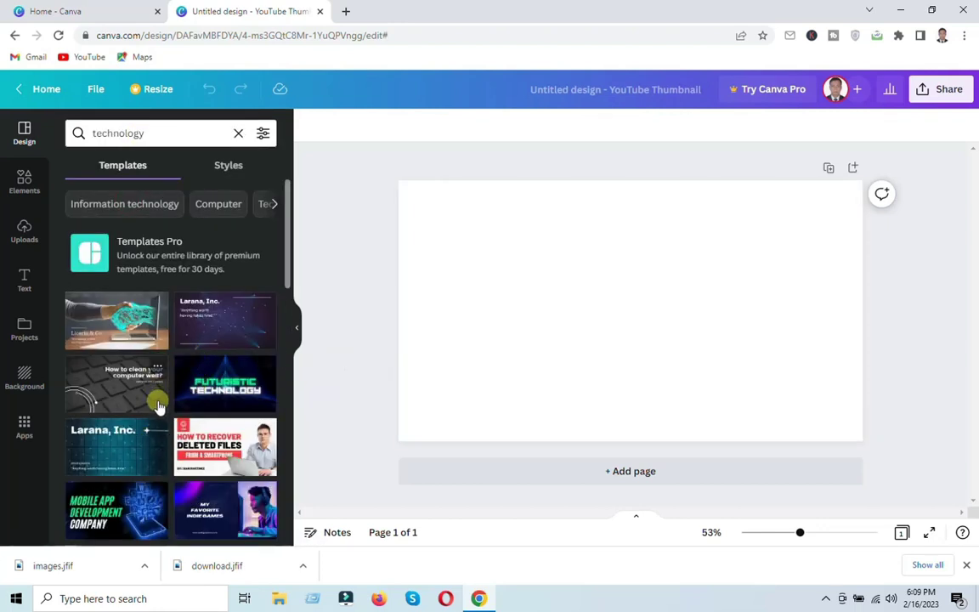
{"action": "left_click", "coordinate": [119, 335]}
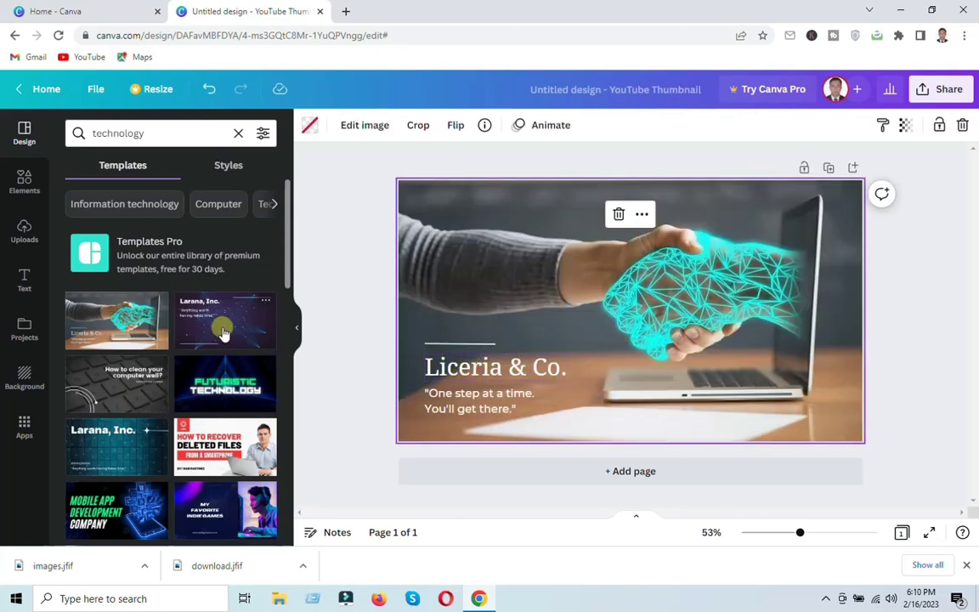
{"action": "left_click", "coordinate": [116, 383]}
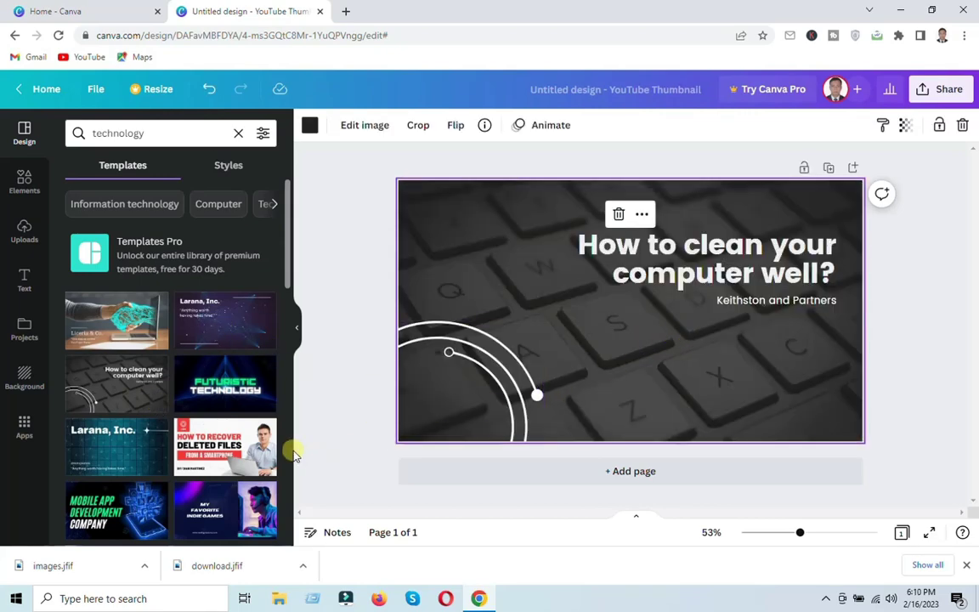
{"action": "left_click", "coordinate": [225, 321]}
Search the thumbnail templates for cooking and apply the "How to Make Fish Curry" template to the page
{"action": "left_click", "coordinate": [238, 133]}
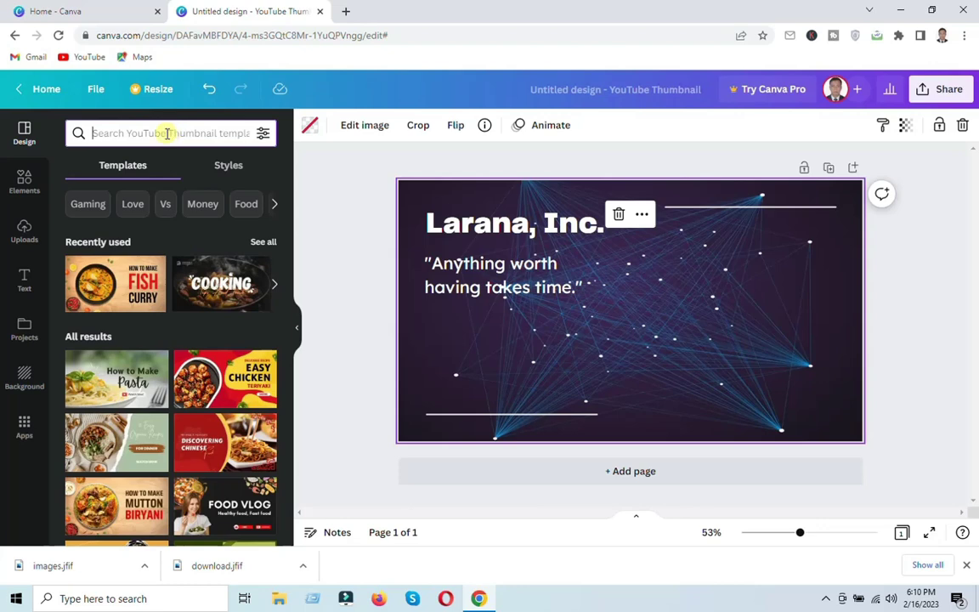
{"action": "left_click", "coordinate": [168, 133]}
{"action": "type", "text": "c"}
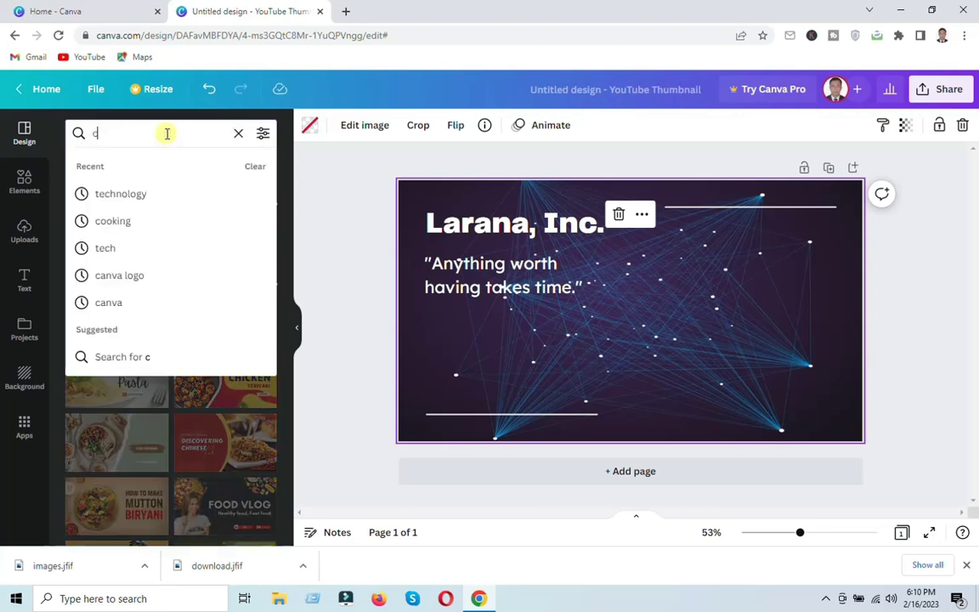
{"action": "type", "text": "ooking"}
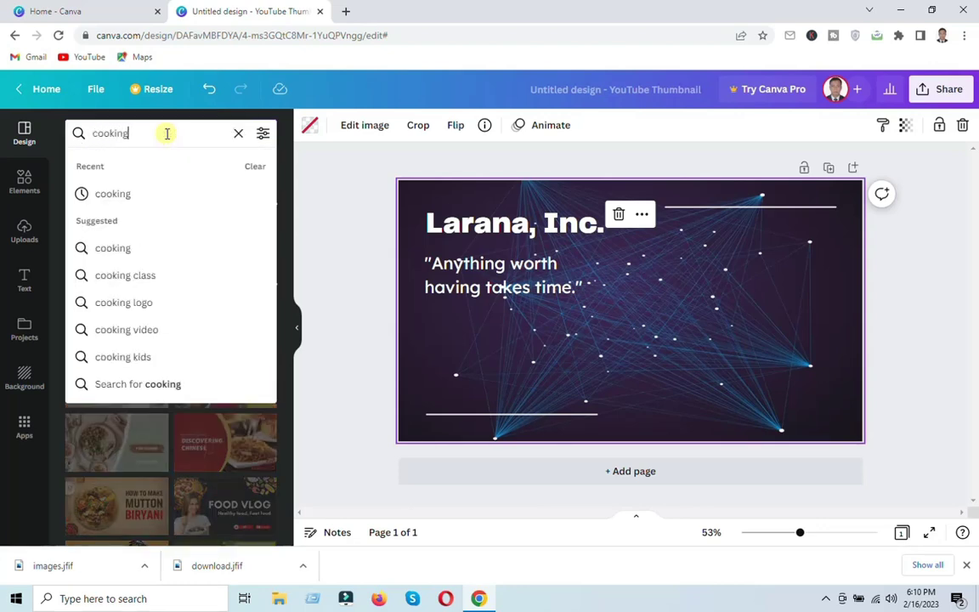
{"action": "key", "text": "Return"}
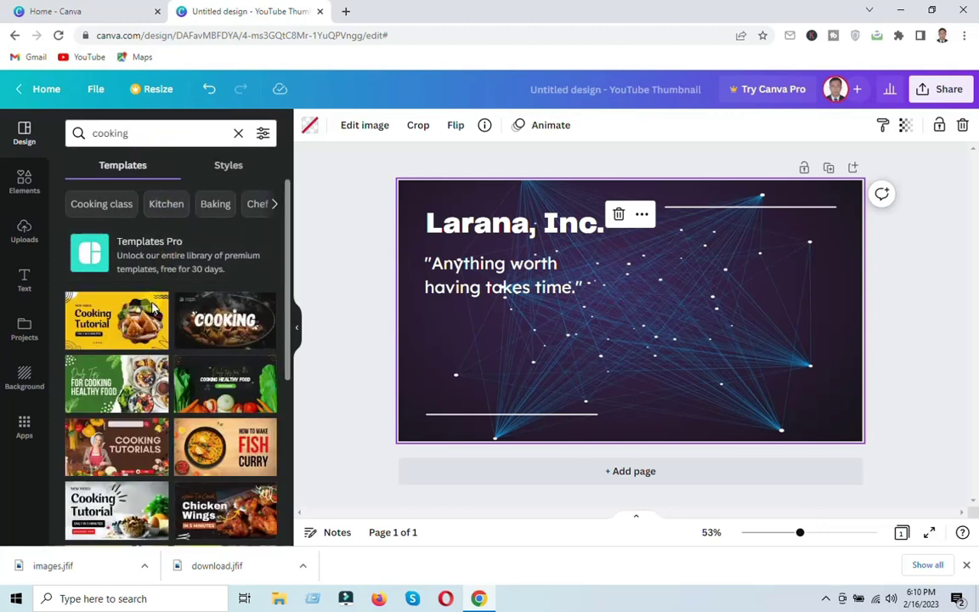
{"action": "scroll", "coordinate": [170, 393], "scroll_direction": "down", "scroll_amount": 5}
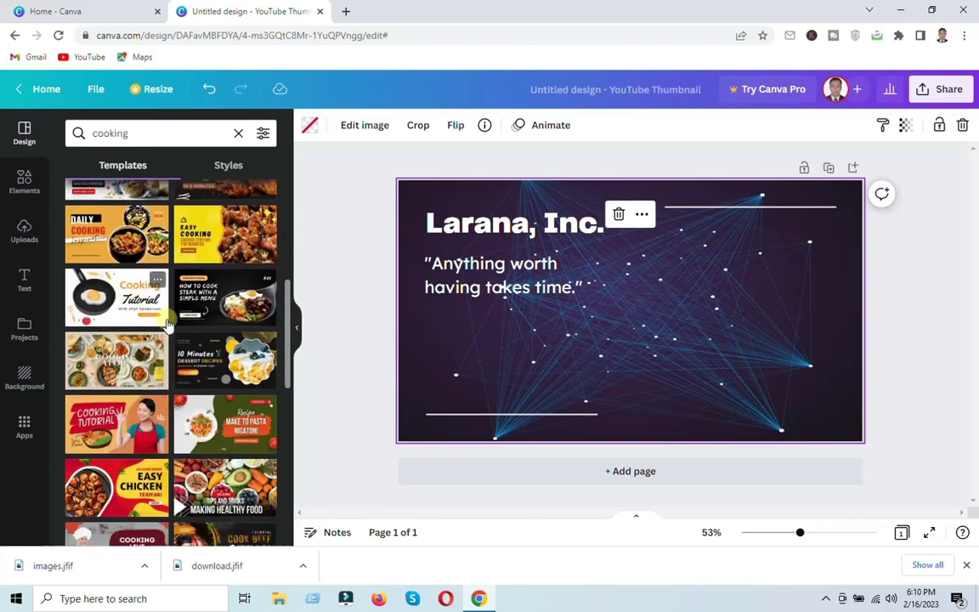
{"action": "left_click", "coordinate": [117, 303]}
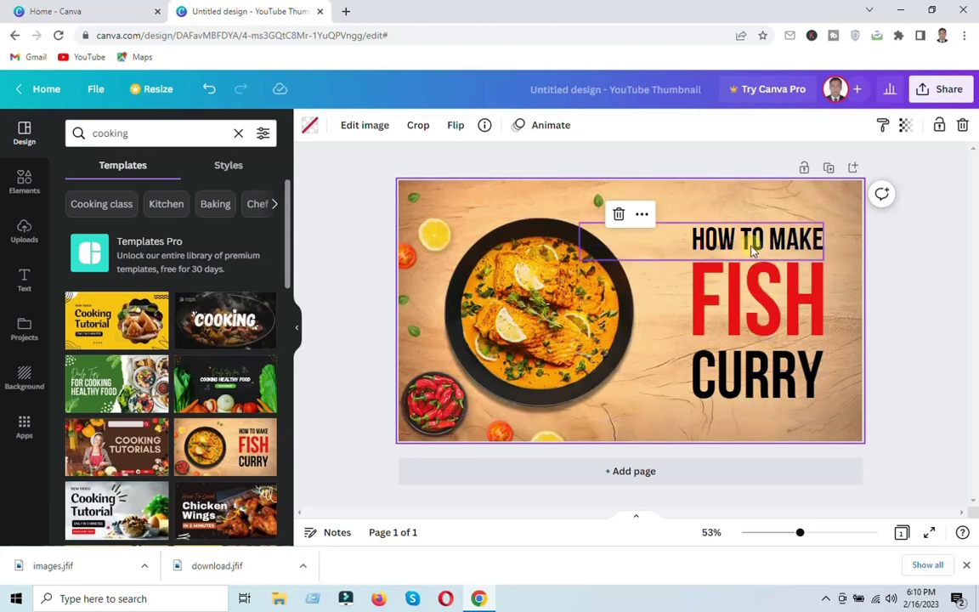
Replace the "HOW TO MAKE" text with "SPECIAL" and move it left to line up with the start of FISH
{"action": "double_click", "coordinate": [752, 247]}
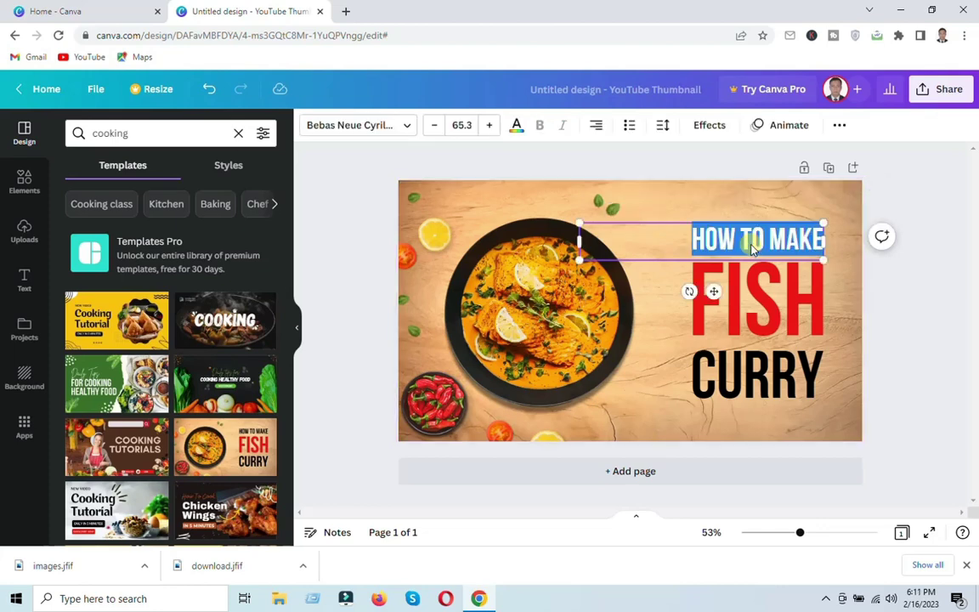
{"action": "key", "text": "BackSpace"}
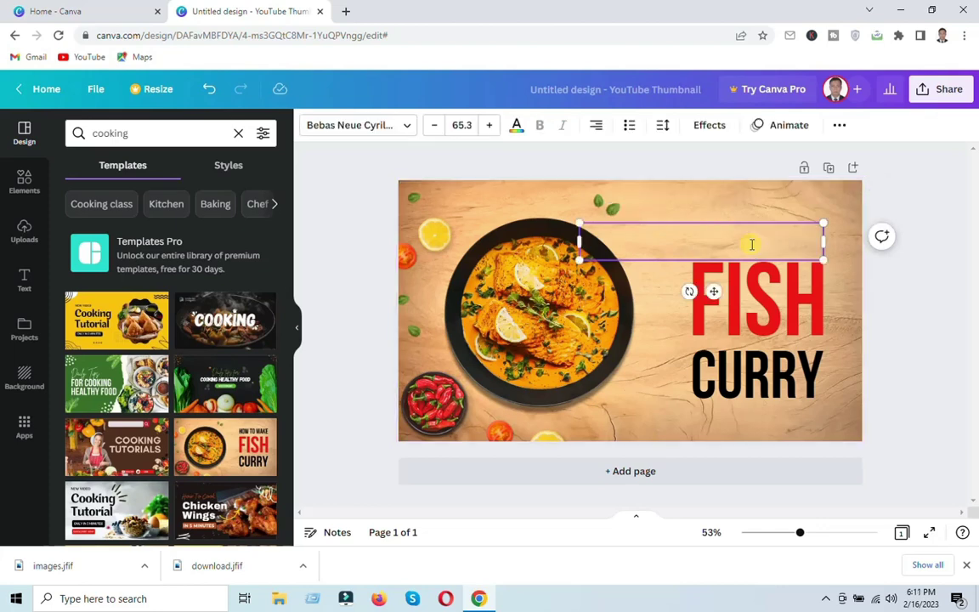
{"action": "type", "text": "SPECIAL"}
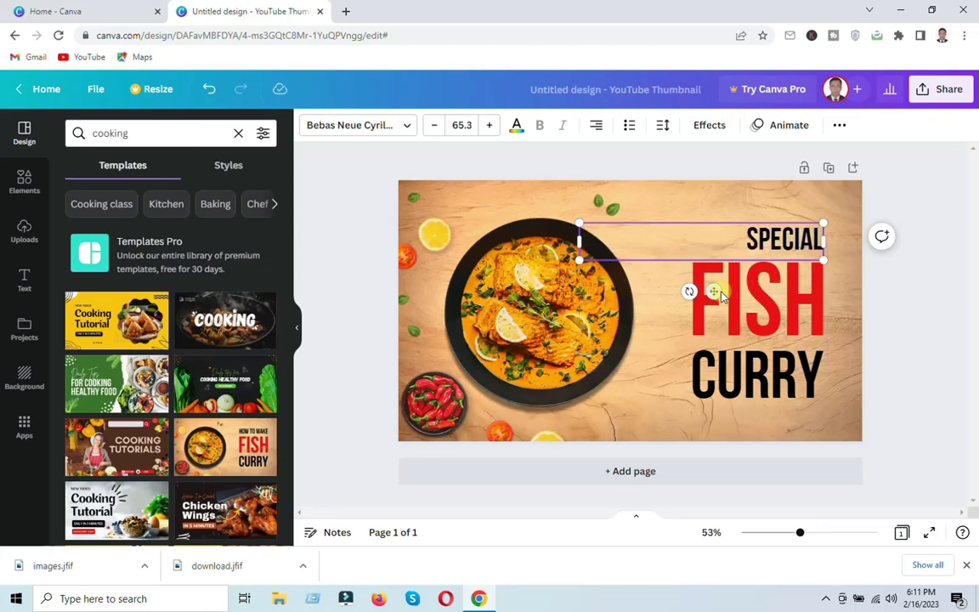
{"action": "left_click_drag", "start_coordinate": [713, 291], "coordinate": [659, 292]}
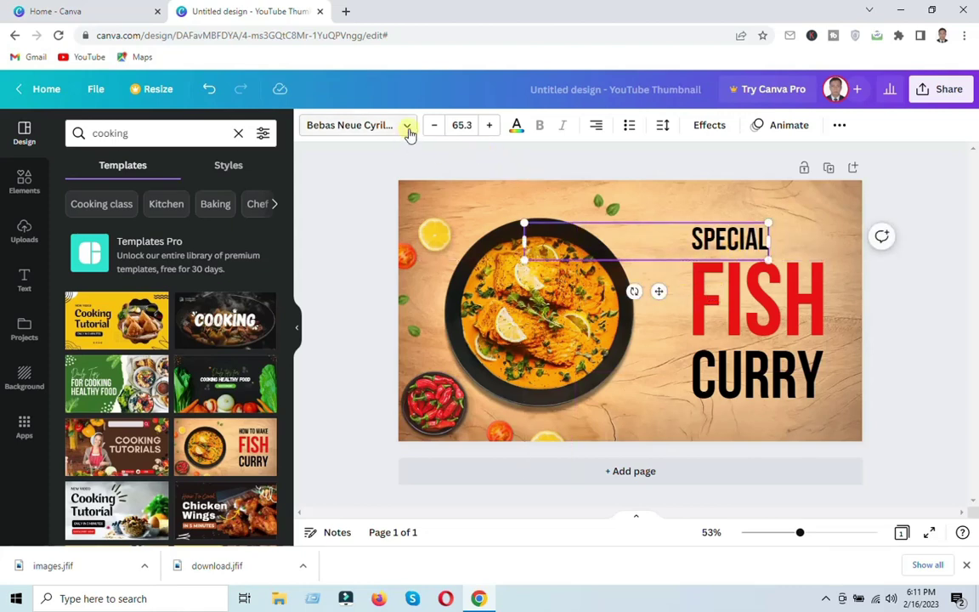
Set the font of the SPECIAL text to Anton and realign it with the left edge of FISH
{"action": "left_click", "coordinate": [406, 128]}
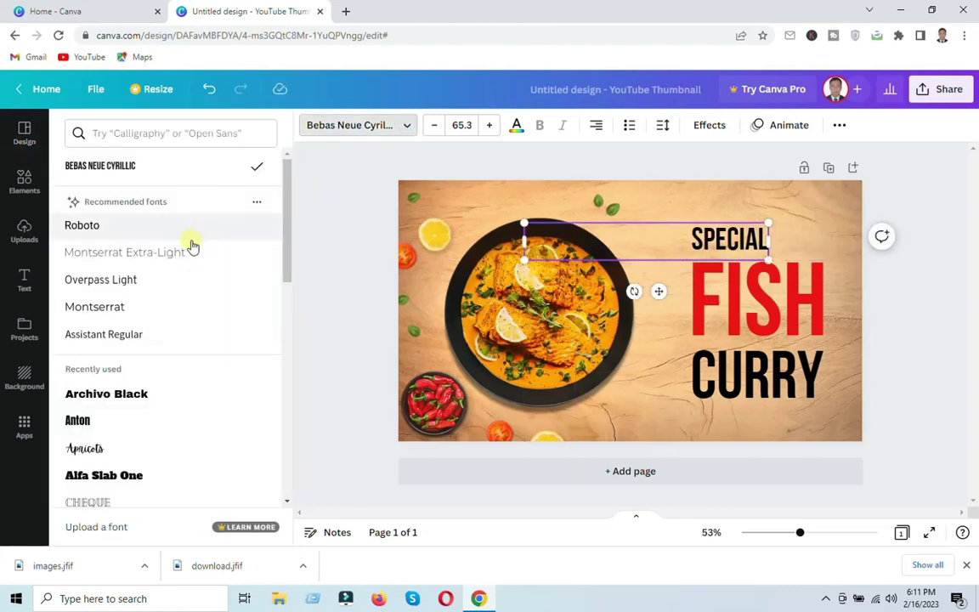
{"action": "left_click", "coordinate": [85, 420]}
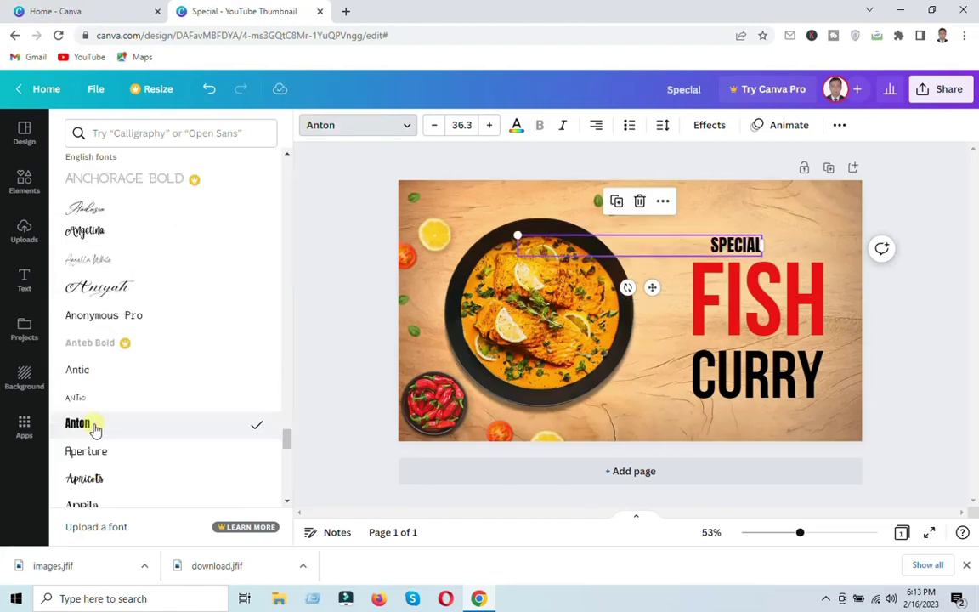
{"action": "left_click_drag", "start_coordinate": [649, 287], "coordinate": [640, 286]}
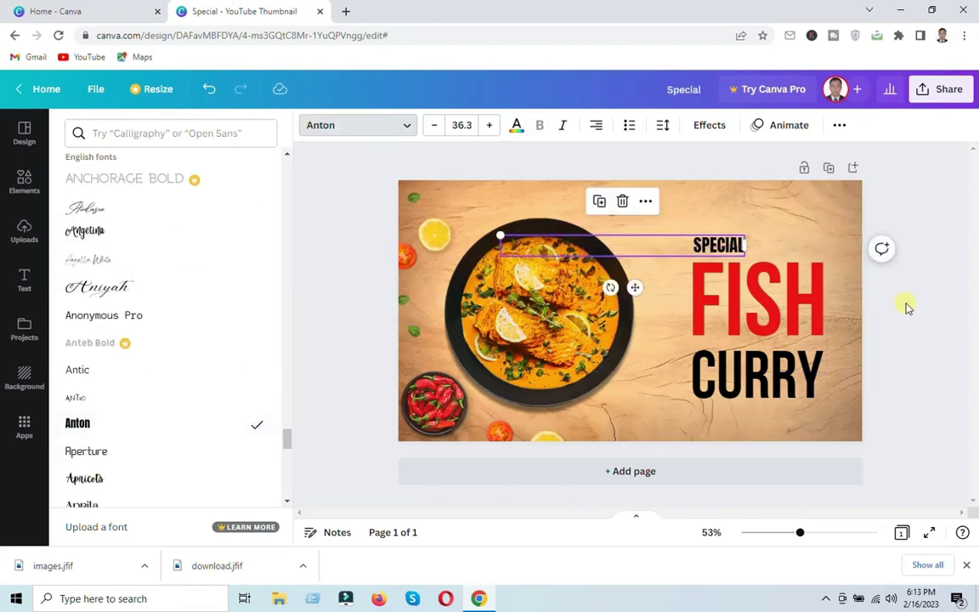
{"action": "left_click", "coordinate": [905, 308]}
{"action": "left_click", "coordinate": [743, 245]}
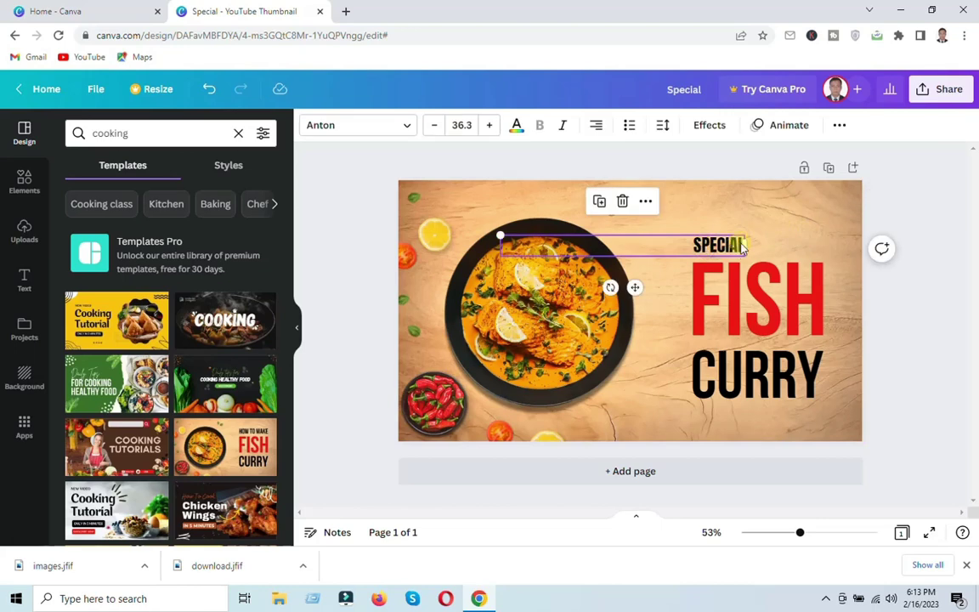
{"action": "left_click", "coordinate": [888, 313]}
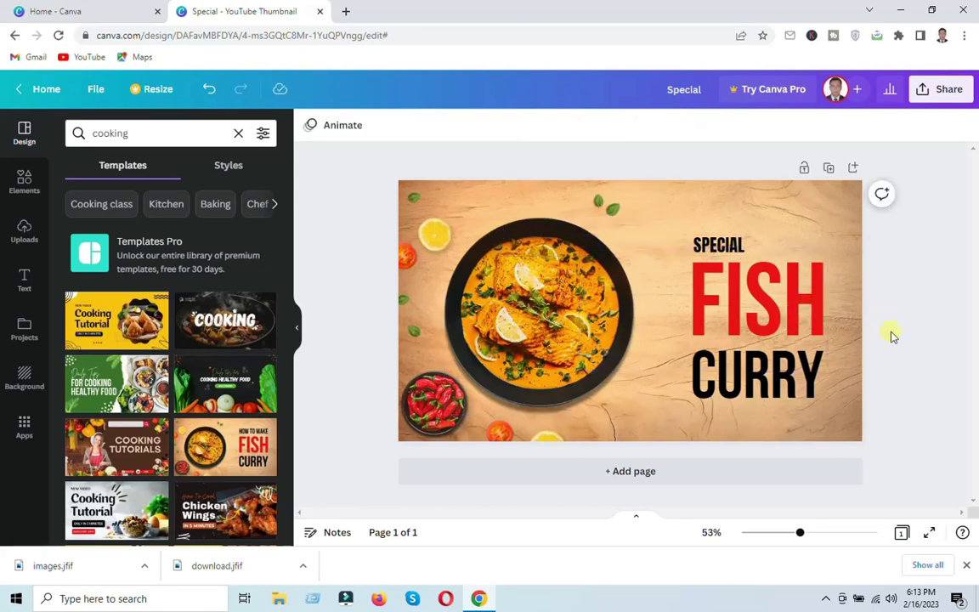
Replace the "CURRY" text with "COOKING" and reduce its font size to 113
{"action": "double_click", "coordinate": [750, 383]}
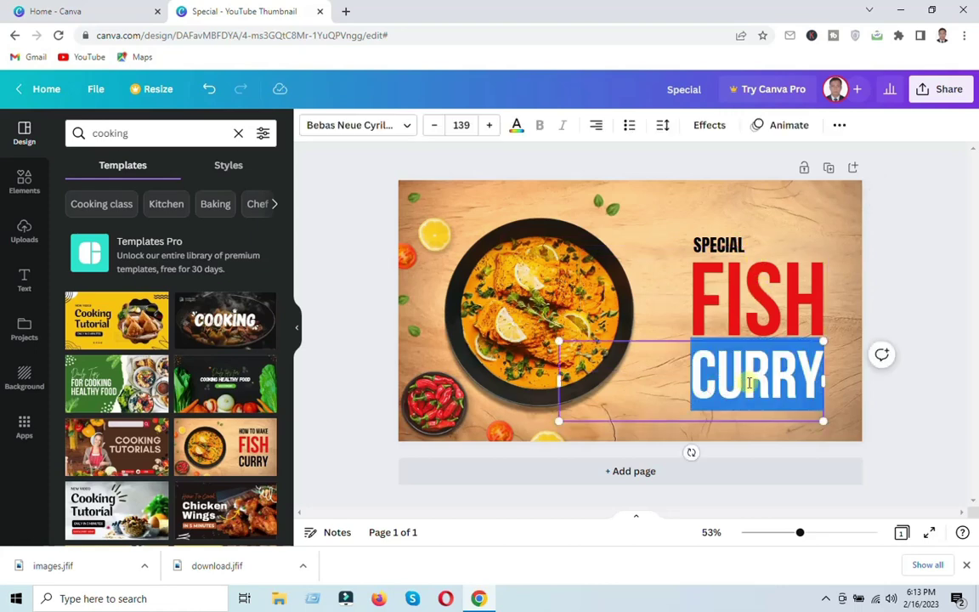
{"action": "type", "text": "COOKING"}
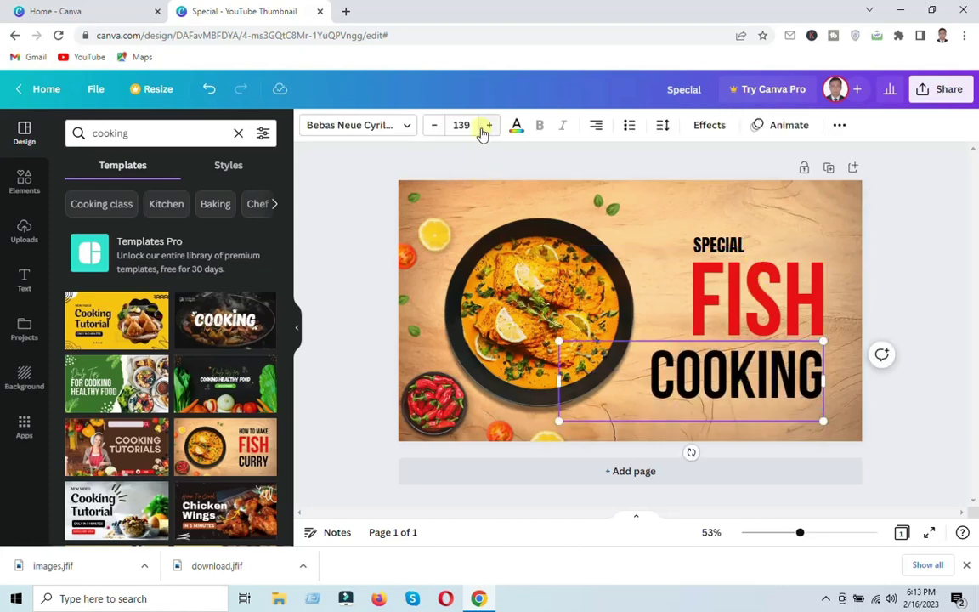
{"action": "left_click", "coordinate": [434, 125]}
{"action": "left_click", "coordinate": [434, 125]}
{"action": "left_click", "coordinate": [434, 125]}
{"action": "left_click", "coordinate": [435, 125]}
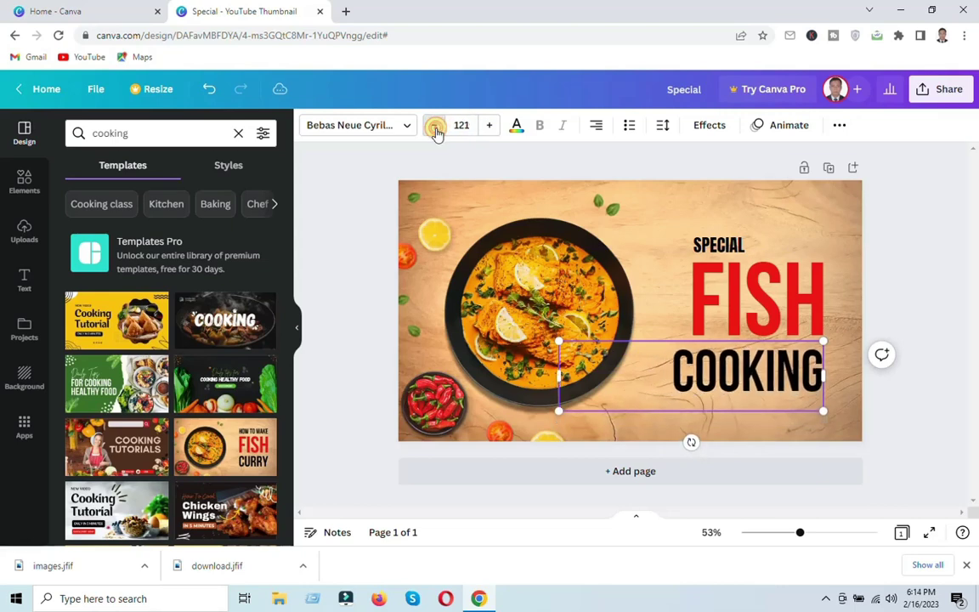
{"action": "left_click", "coordinate": [434, 125]}
{"action": "left_click", "coordinate": [434, 125]}
Narrow the COOKING text box to fit the word and shrink its font further to match the width of FISH
{"action": "left_click_drag", "start_coordinate": [559, 373], "coordinate": [681, 358]}
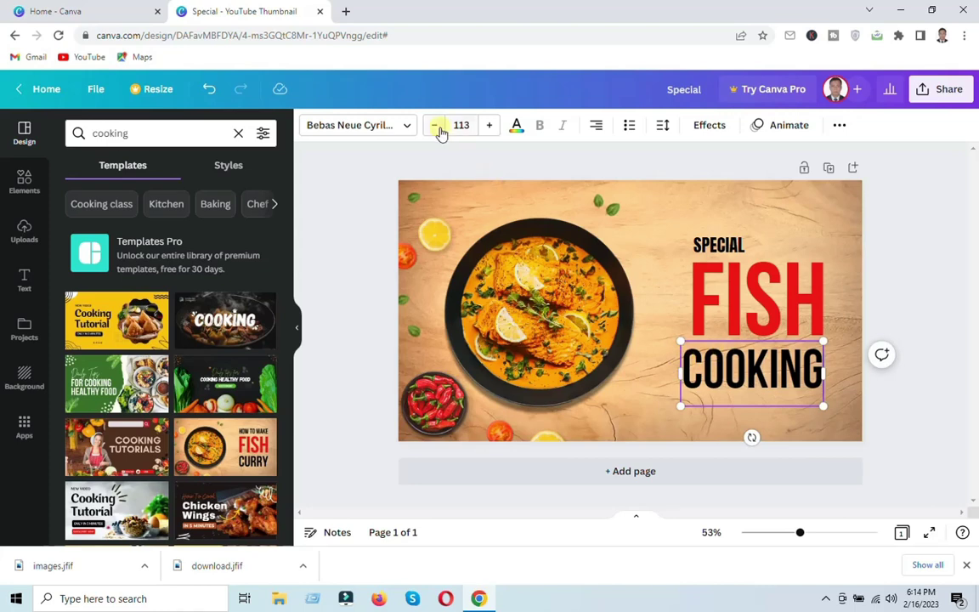
{"action": "left_click", "coordinate": [436, 126]}
{"action": "left_click", "coordinate": [436, 126]}
{"action": "left_click", "coordinate": [890, 390]}
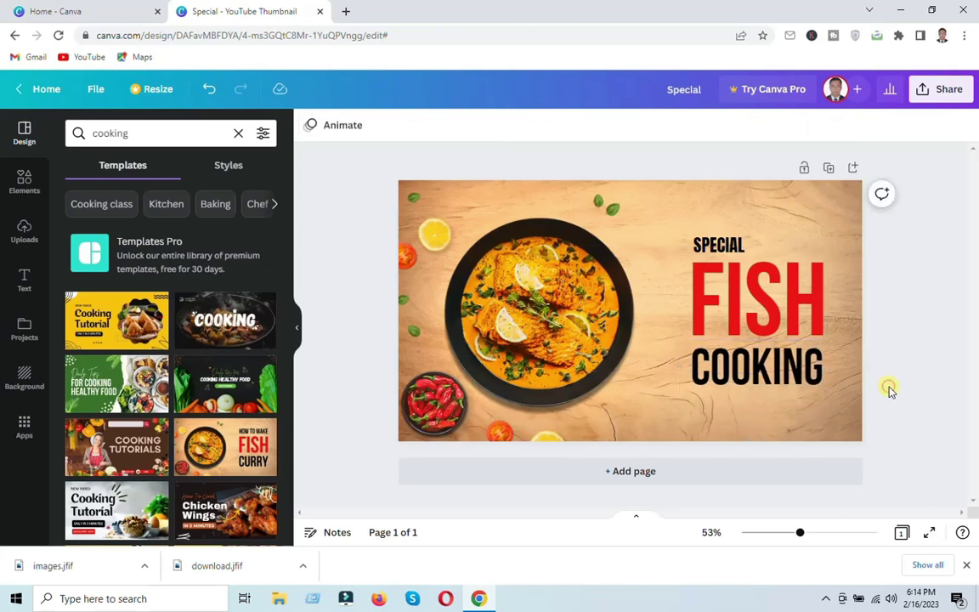
Try replacing the fish curry pan image with the uploaded biryani photos
{"action": "left_click", "coordinate": [514, 314]}
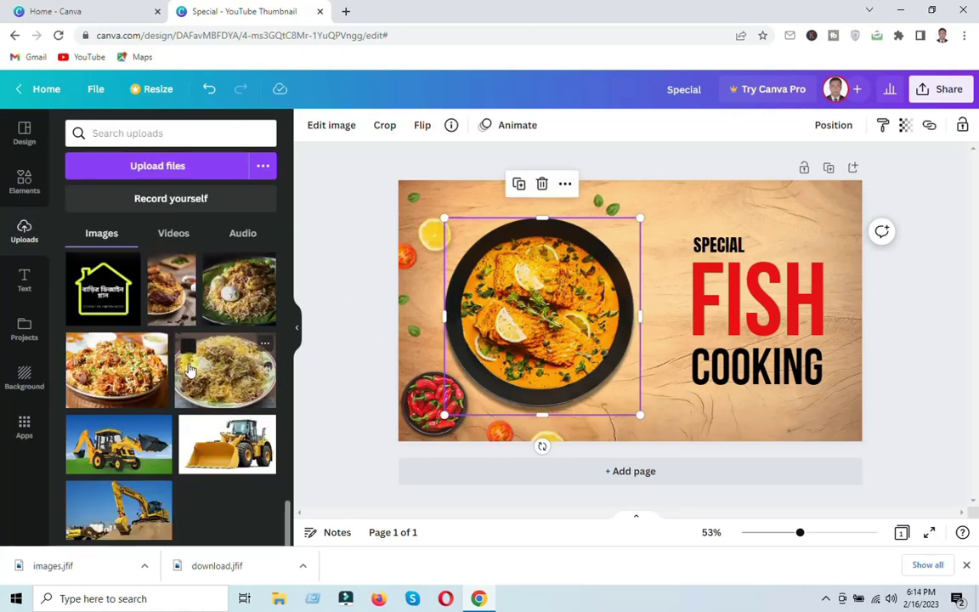
{"action": "left_click_drag", "start_coordinate": [133, 377], "coordinate": [525, 342]}
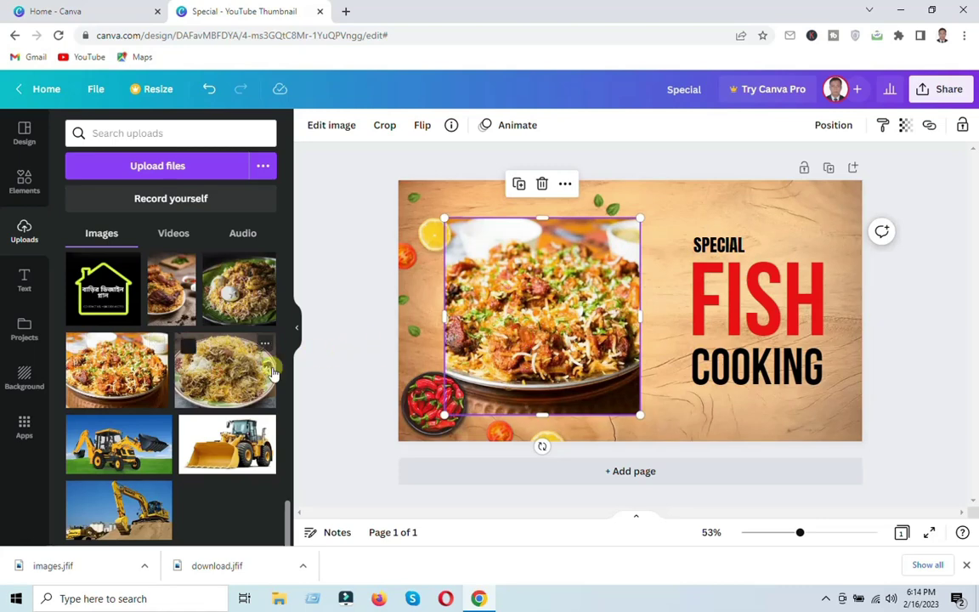
{"action": "left_click_drag", "start_coordinate": [200, 340], "coordinate": [950, 110]}
Download the finished thumbnail as a PNG at 1,280 × 720 px
{"action": "left_click", "coordinate": [939, 90]}
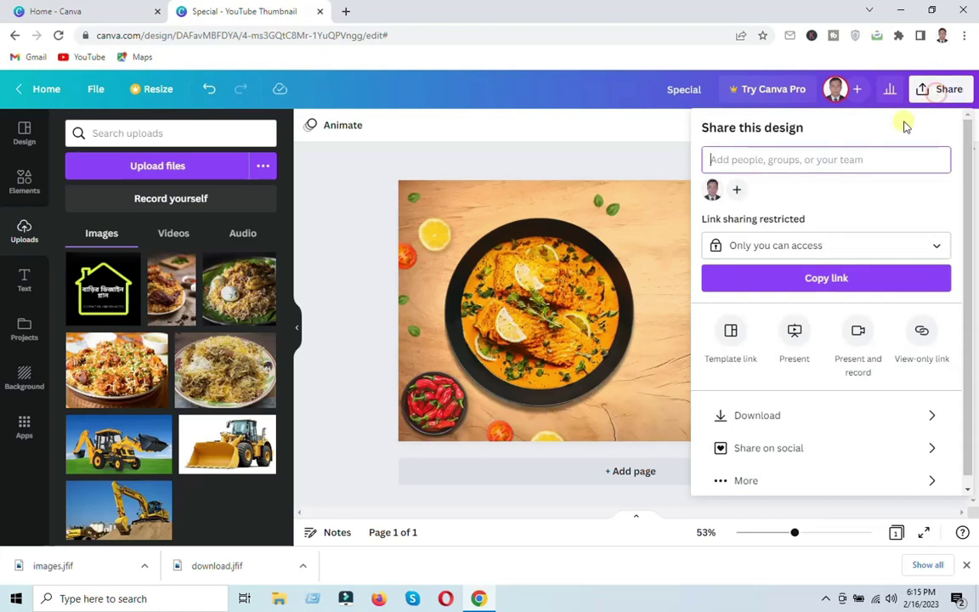
{"action": "left_click", "coordinate": [752, 422]}
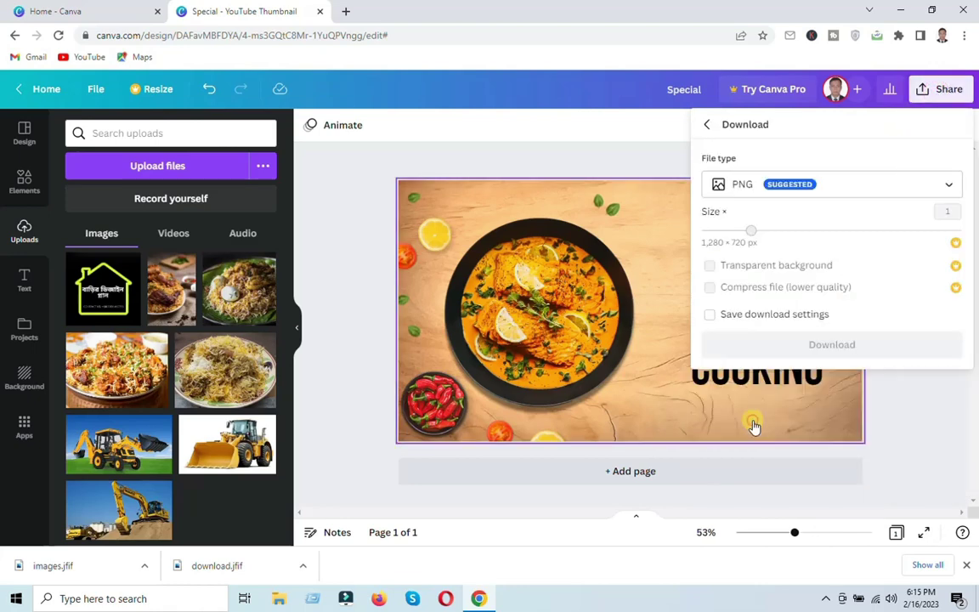
{"action": "left_click", "coordinate": [820, 344]}
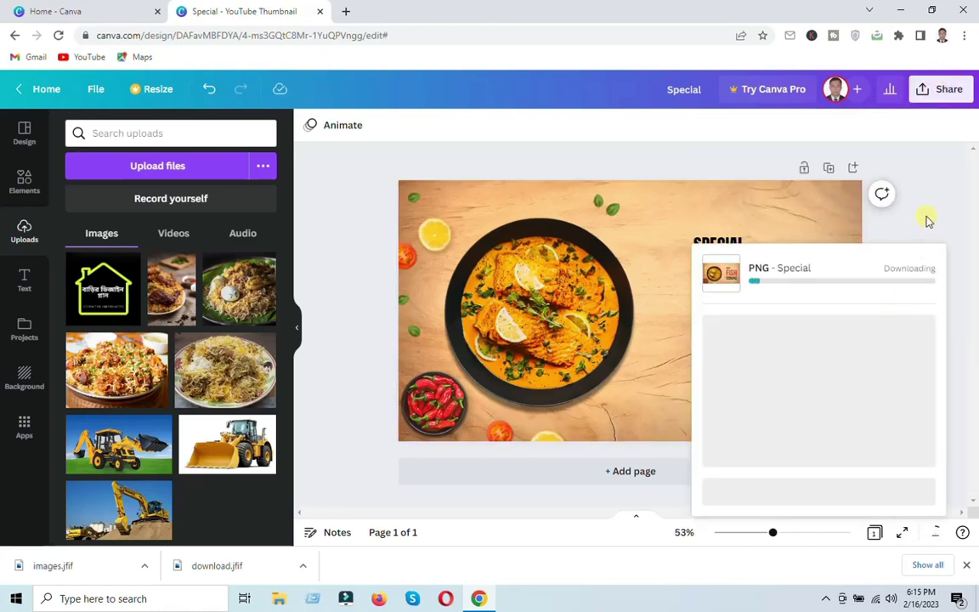
Delete all template elements from the thumbnail page and set the blank background to light gray
{"action": "left_click", "coordinate": [925, 178]}
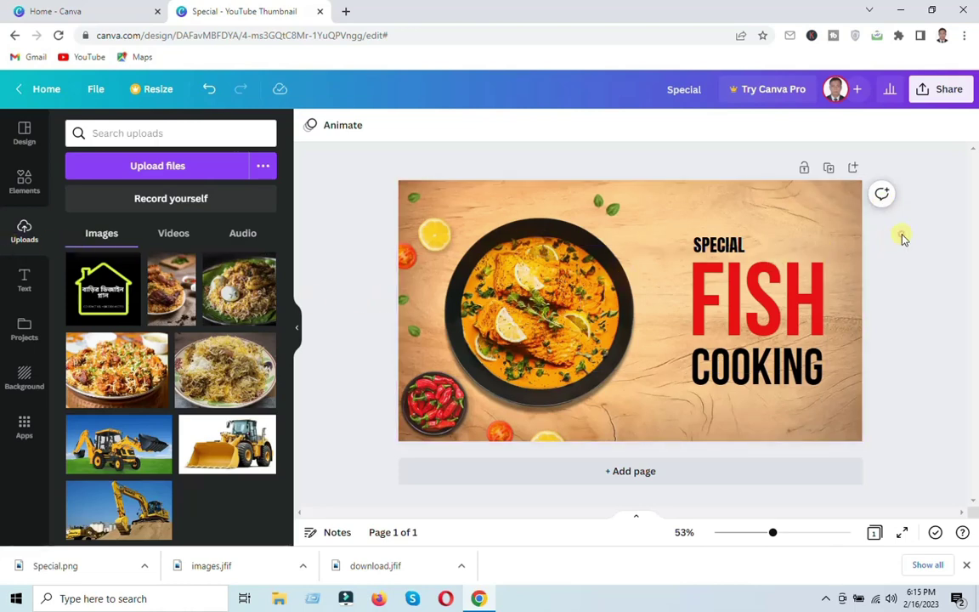
{"action": "left_click_drag", "start_coordinate": [903, 239], "coordinate": [411, 487]}
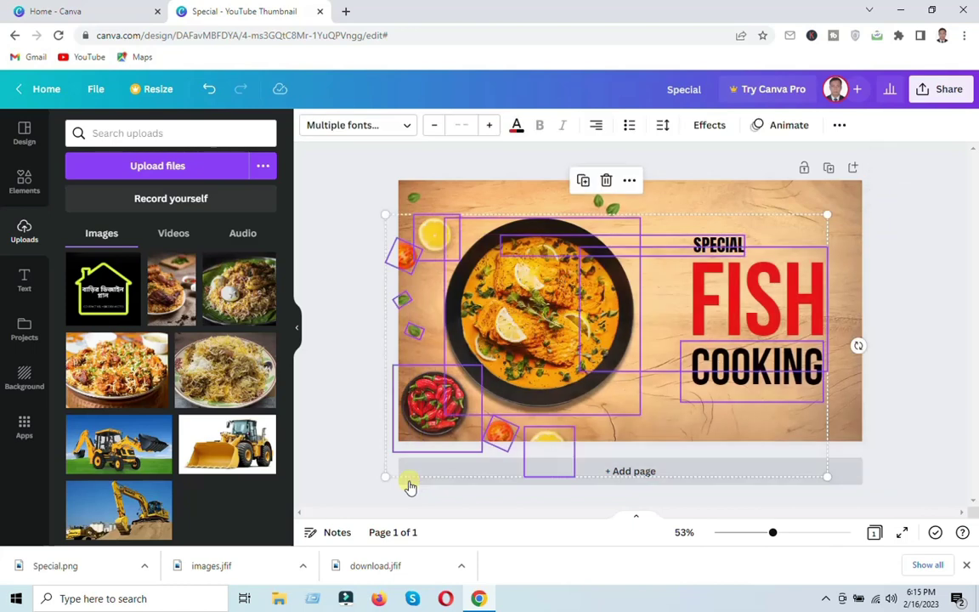
{"action": "key", "text": "Delete"}
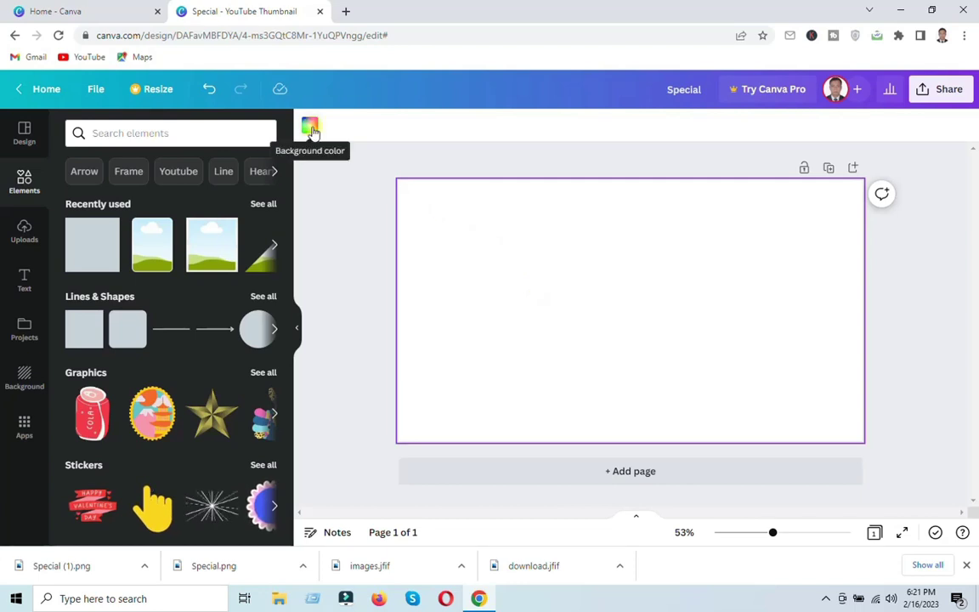
{"action": "left_click", "coordinate": [310, 127]}
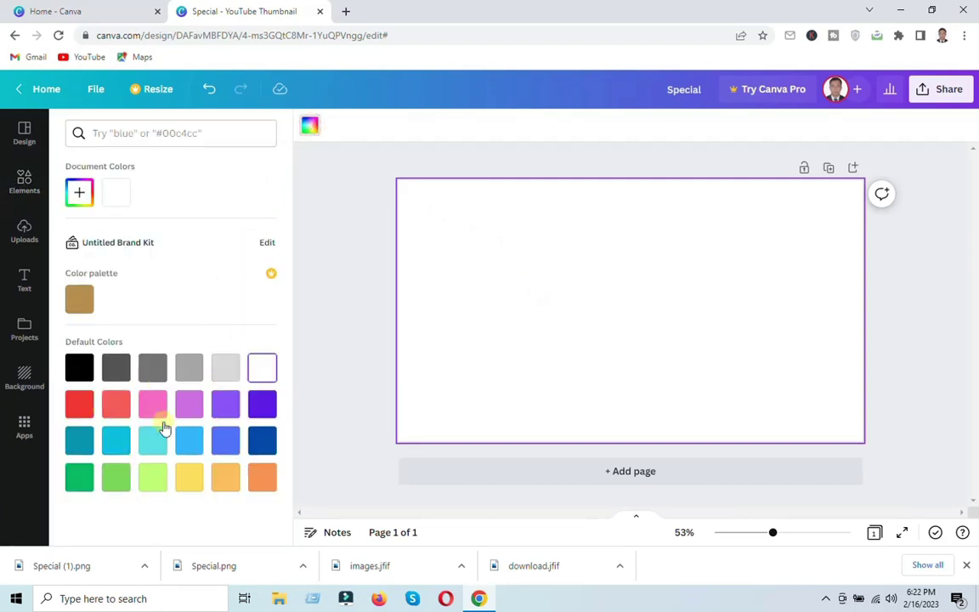
{"action": "left_click", "coordinate": [226, 375]}
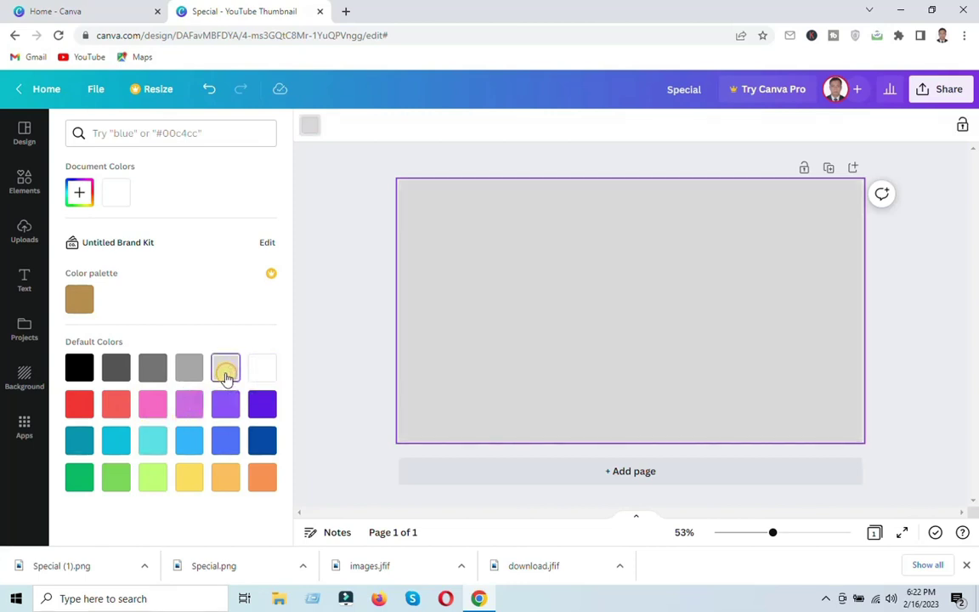
Add a right-leaning parallelogram shape and stretch it over the full page height, to about 216 × 768
{"action": "left_click", "coordinate": [24, 181]}
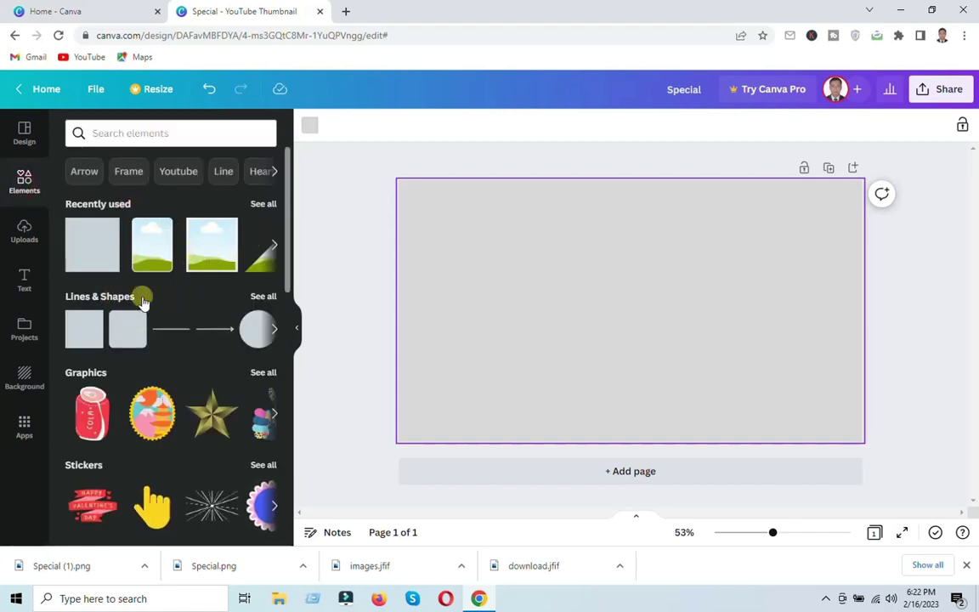
{"action": "left_click", "coordinate": [270, 298]}
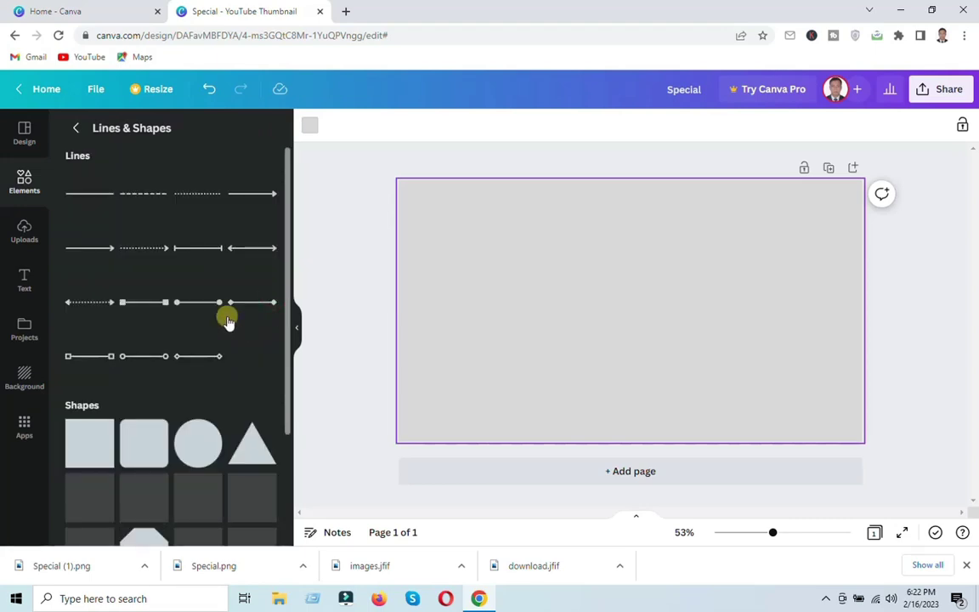
{"action": "scroll", "coordinate": [202, 317], "scroll_direction": "down", "scroll_amount": 3}
{"action": "scroll", "coordinate": [202, 316], "scroll_direction": "down", "scroll_amount": 3}
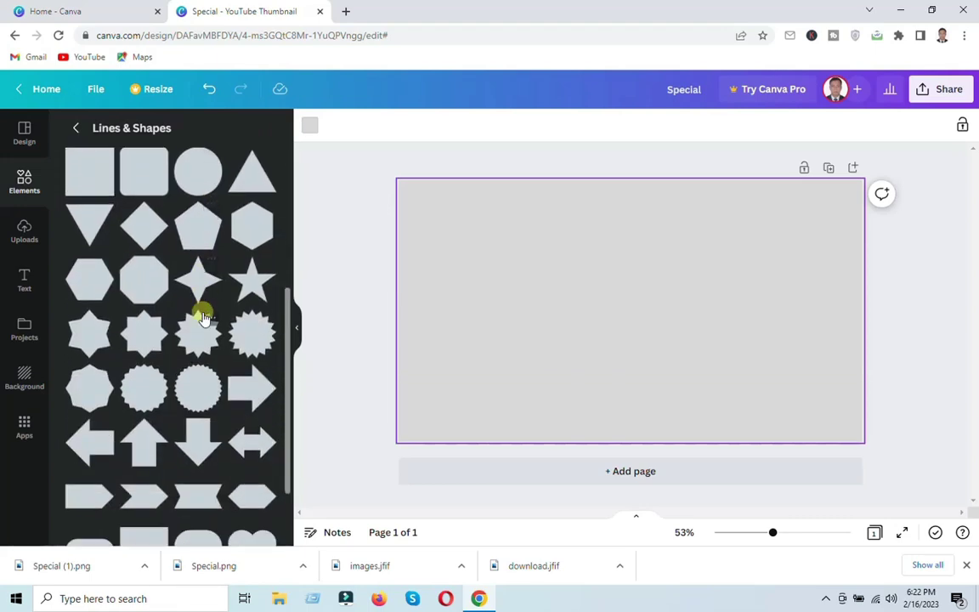
{"action": "scroll", "coordinate": [225, 343], "scroll_direction": "down", "scroll_amount": 2}
{"action": "scroll", "coordinate": [225, 349], "scroll_direction": "down", "scroll_amount": 3}
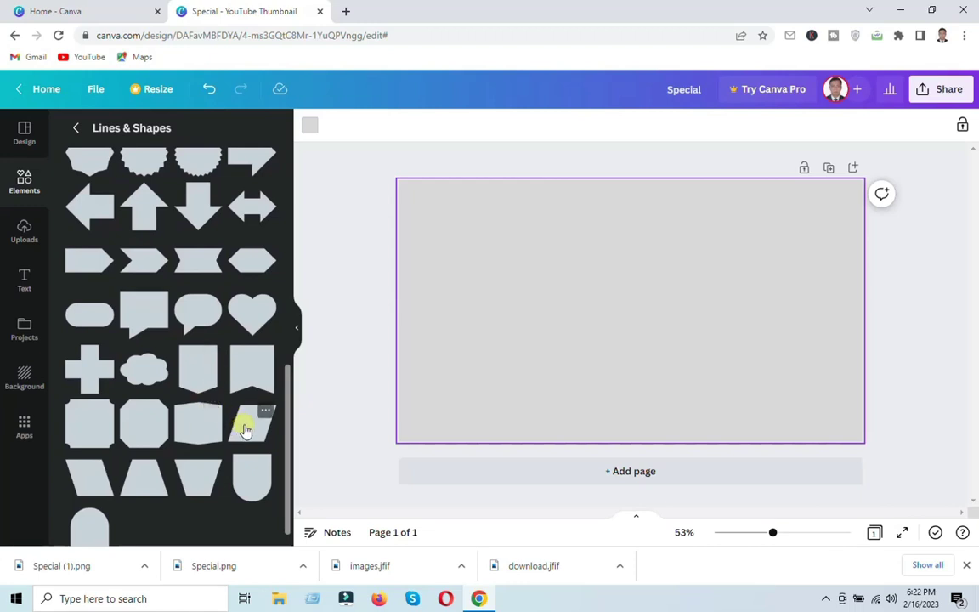
{"action": "left_click", "coordinate": [244, 431]}
{"action": "left_click_drag", "start_coordinate": [629, 341], "coordinate": [629, 452]}
{"action": "left_click_drag", "start_coordinate": [629, 279], "coordinate": [630, 176]}
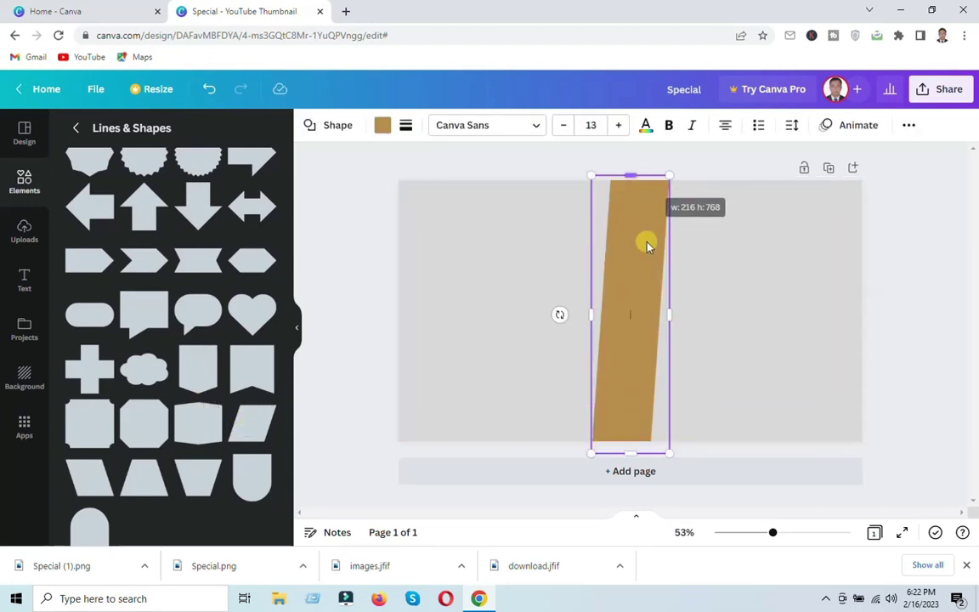
Fill the parallelogram with the bright red default color
{"action": "left_click", "coordinate": [383, 125]}
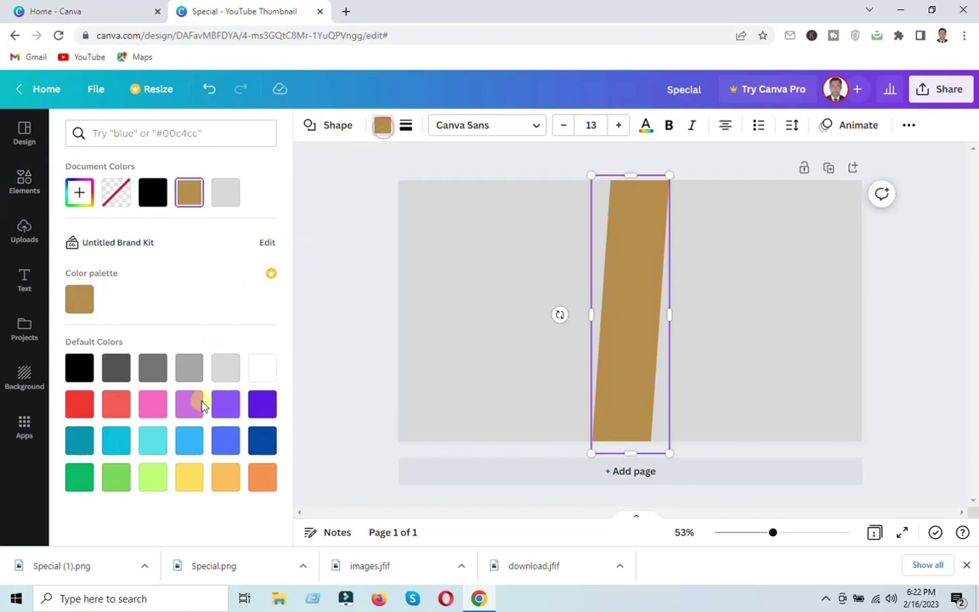
{"action": "left_click", "coordinate": [115, 405]}
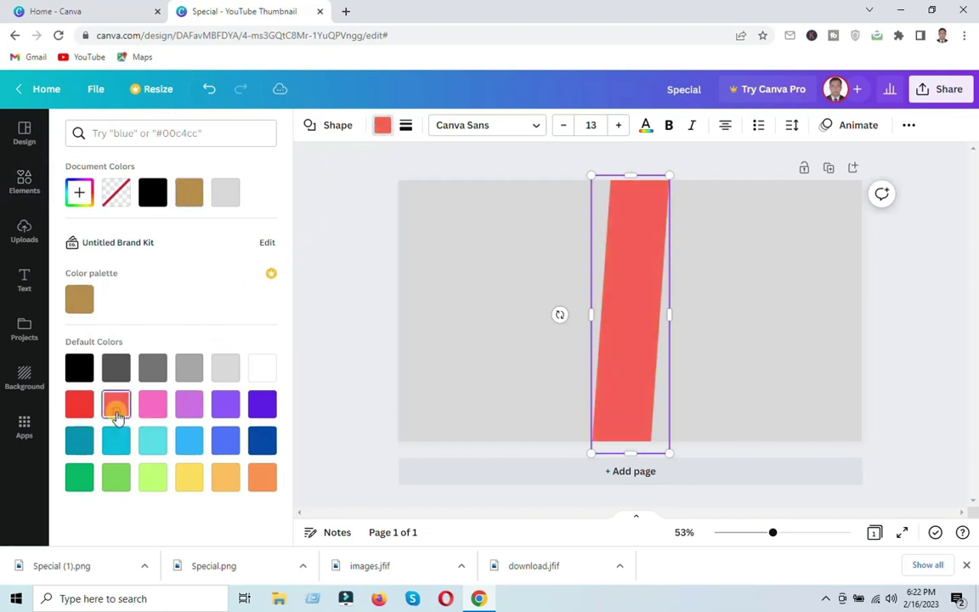
{"action": "left_click", "coordinate": [75, 408]}
Widen, lengthen and tilt the red parallelogram clockwise, placing it to cover the page's right side with a slanted edge
{"action": "left_click_drag", "start_coordinate": [677, 341], "coordinate": [766, 342]}
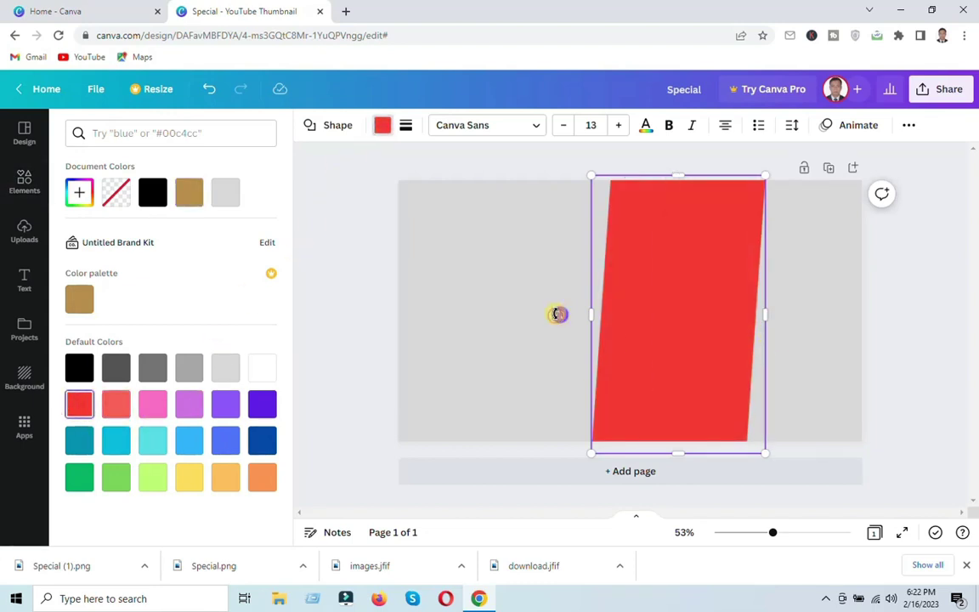
{"action": "left_click_drag", "start_coordinate": [558, 313], "coordinate": [565, 378]}
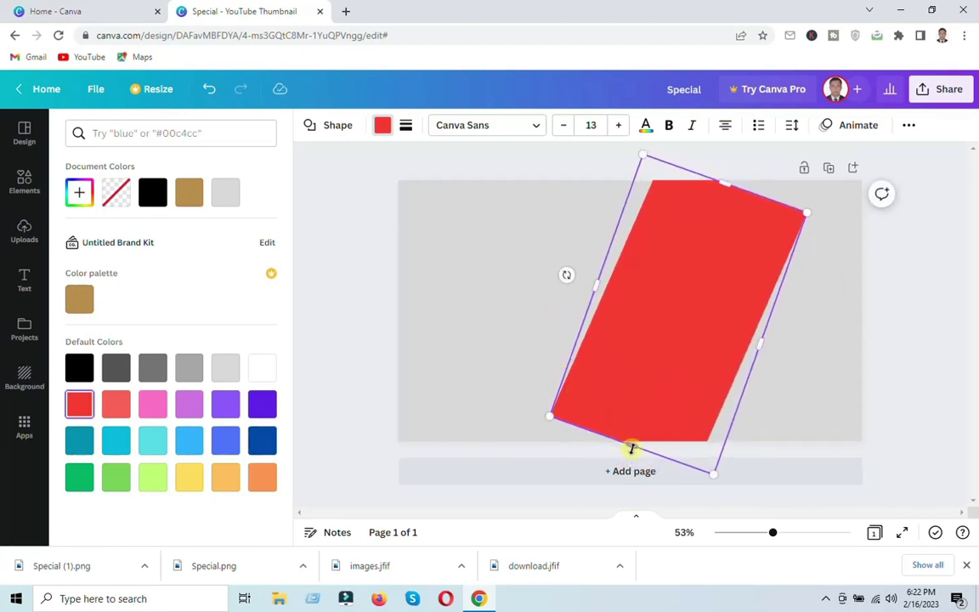
{"action": "left_click_drag", "start_coordinate": [632, 449], "coordinate": [594, 500]}
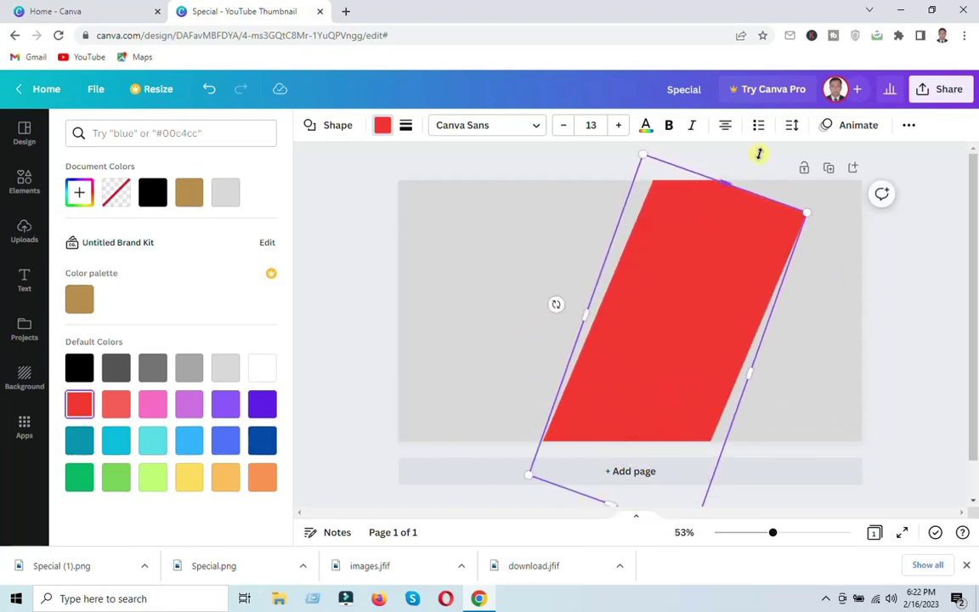
{"action": "left_click_drag", "start_coordinate": [690, 284], "coordinate": [782, 320]}
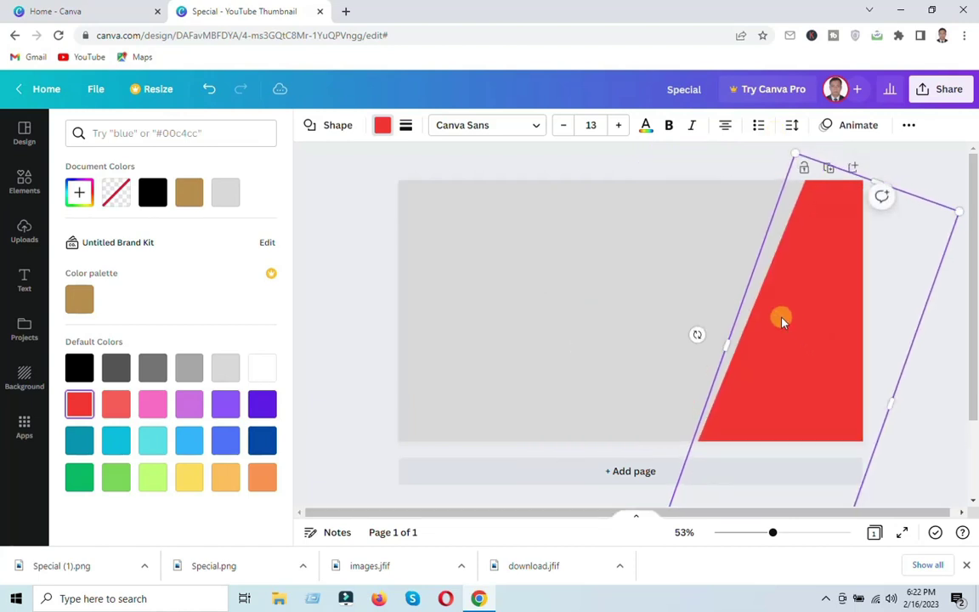
{"action": "mouse_move", "coordinate": [699, 338]}
{"action": "left_mouse_down"}
{"action": "mouse_move", "coordinate": [666, 339]}
{"action": "mouse_move", "coordinate": [687, 342]}
{"action": "left_mouse_up"}
{"action": "left_click", "coordinate": [920, 405]}
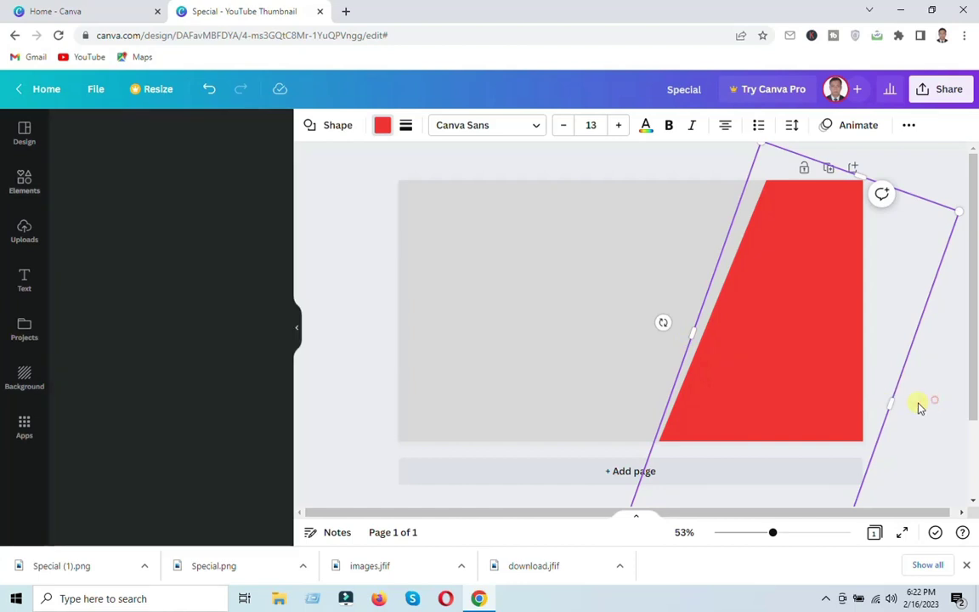
Try several darker grays for the page background and settle on the medium gray, two shades lighter than black
{"action": "left_click", "coordinate": [546, 278]}
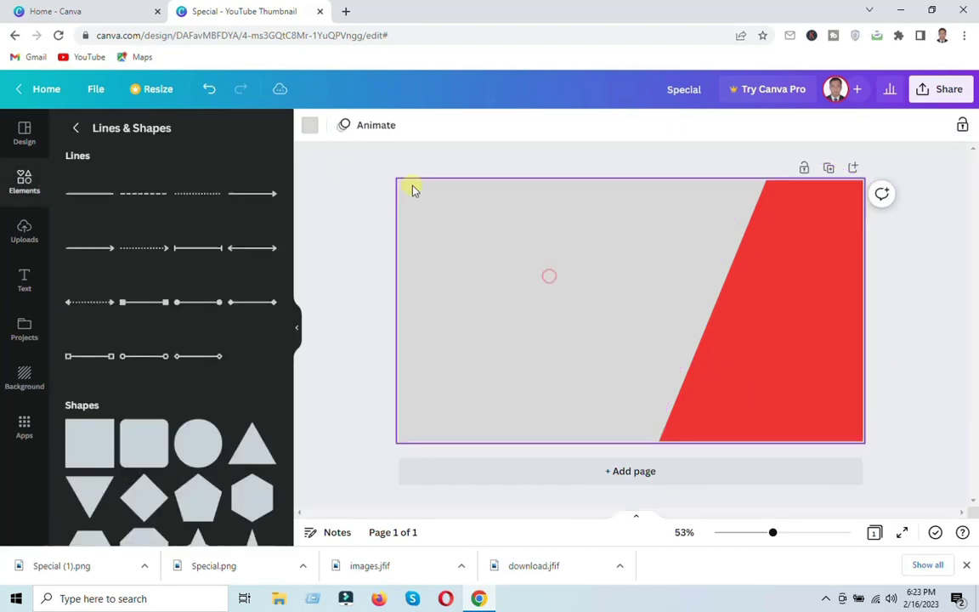
{"action": "left_click", "coordinate": [313, 128]}
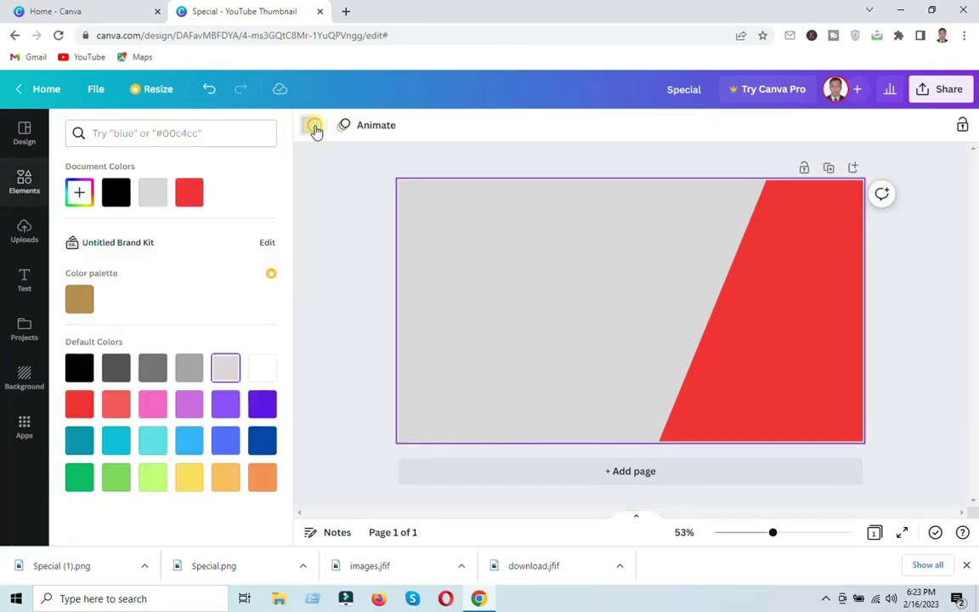
{"action": "left_click", "coordinate": [189, 368]}
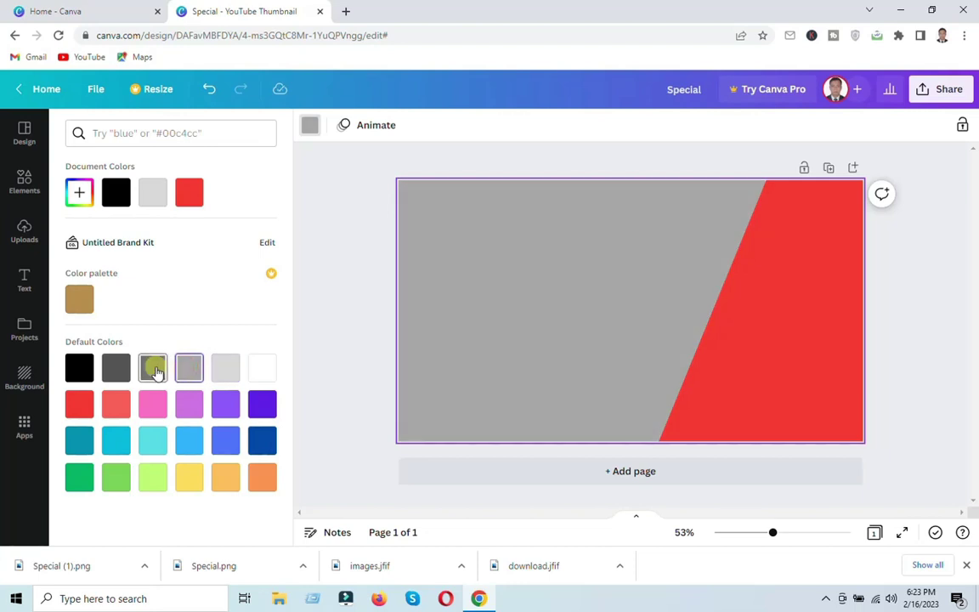
{"action": "left_click", "coordinate": [152, 370]}
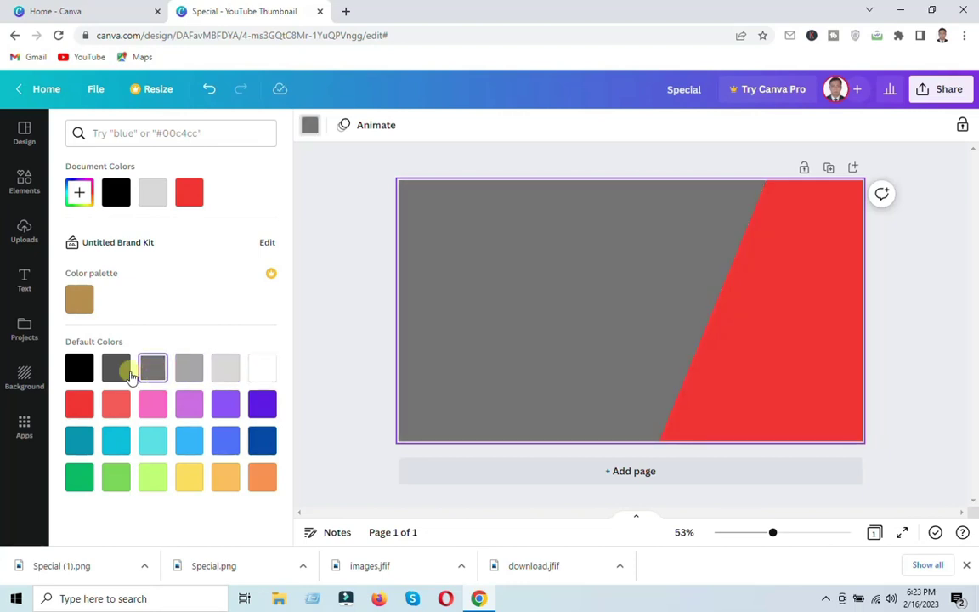
{"action": "left_click", "coordinate": [117, 369]}
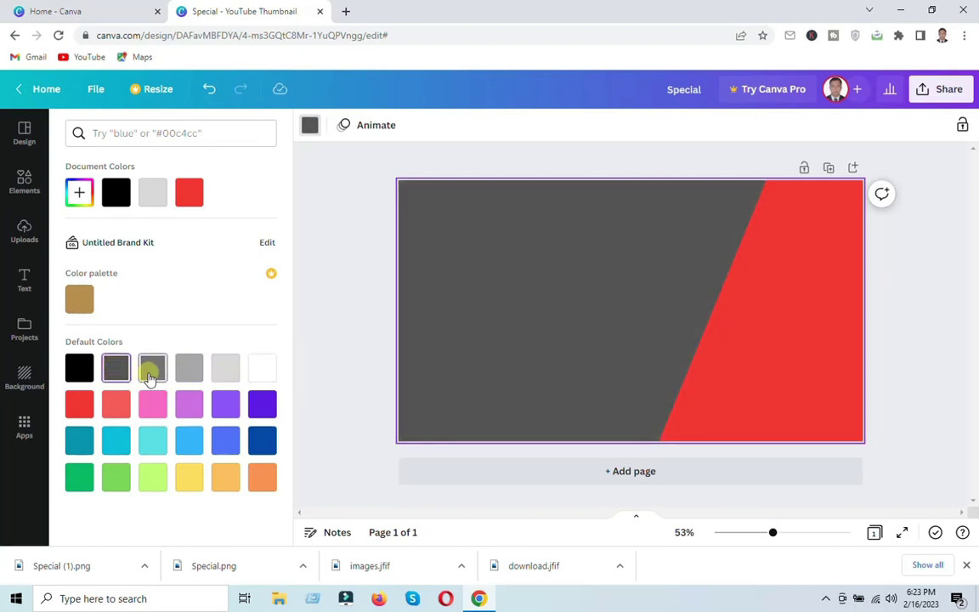
{"action": "left_click", "coordinate": [150, 371]}
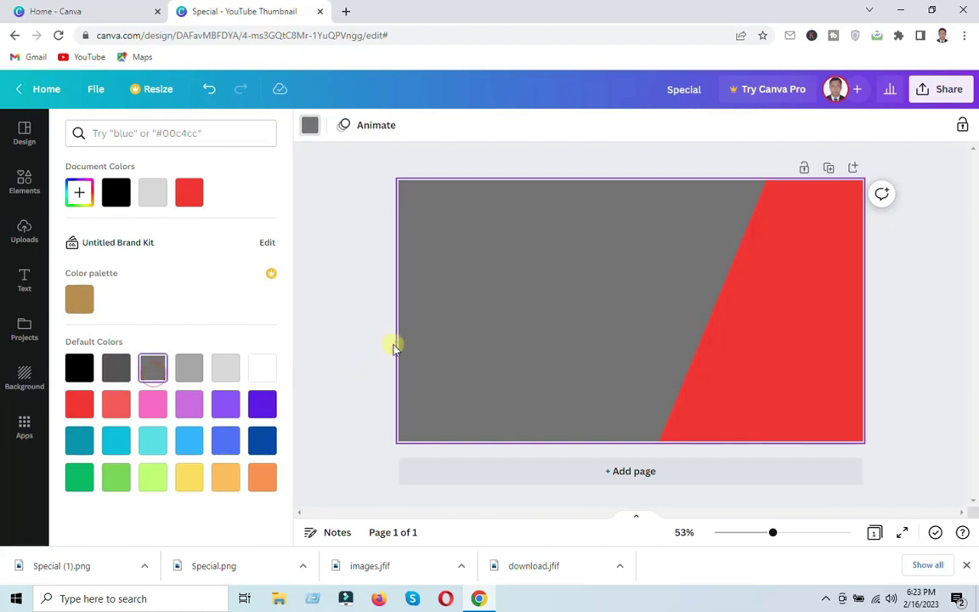
{"action": "left_click", "coordinate": [359, 327]}
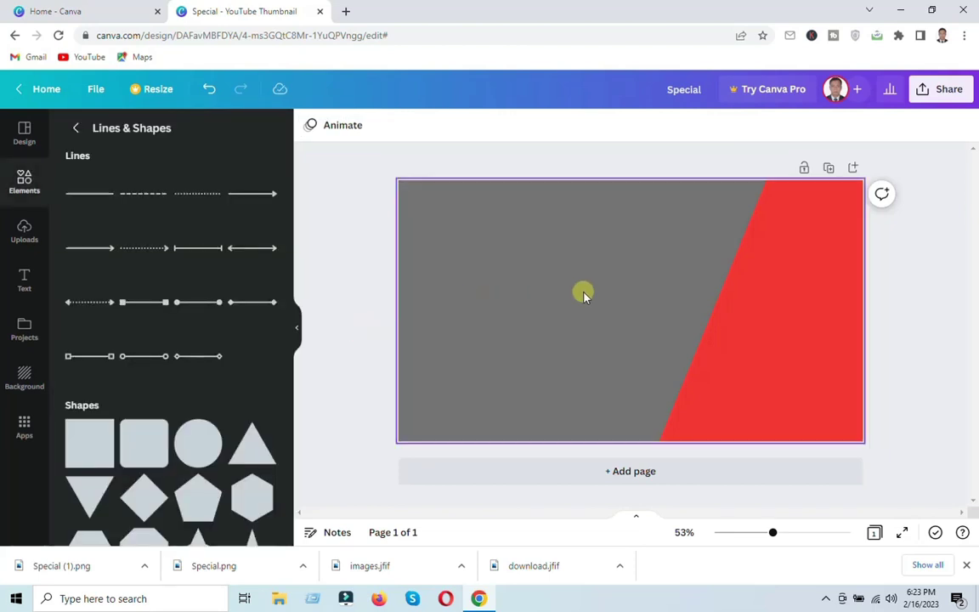
Recolor the slanted shape on the page's right side to light turquoise
{"action": "left_click", "coordinate": [746, 302]}
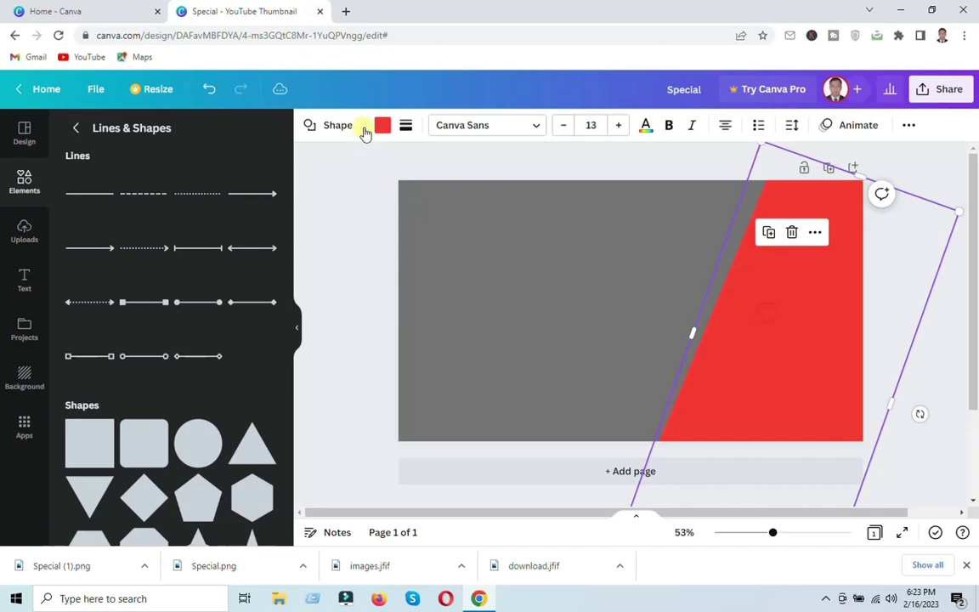
{"action": "left_click", "coordinate": [383, 128]}
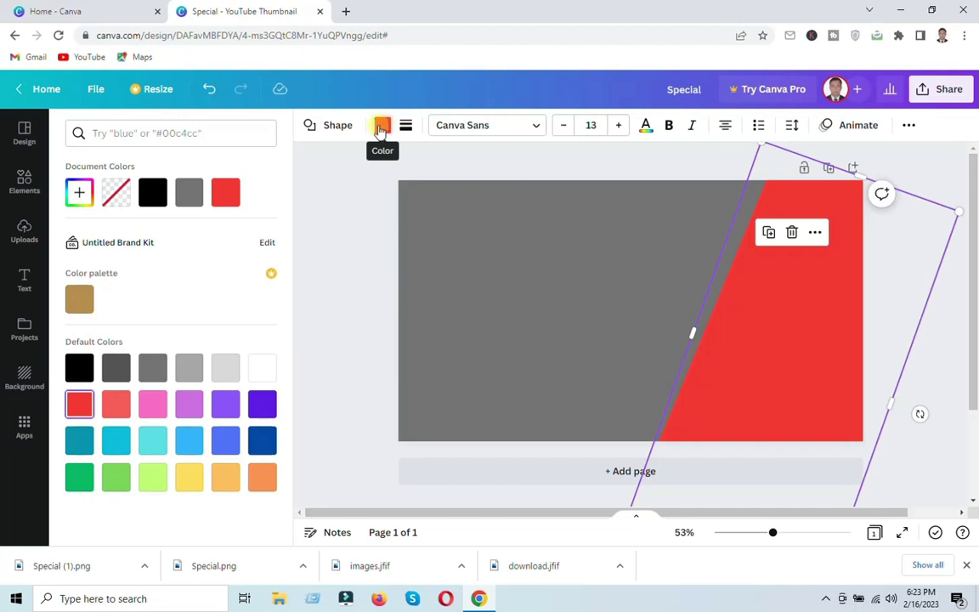
{"action": "left_click", "coordinate": [155, 448]}
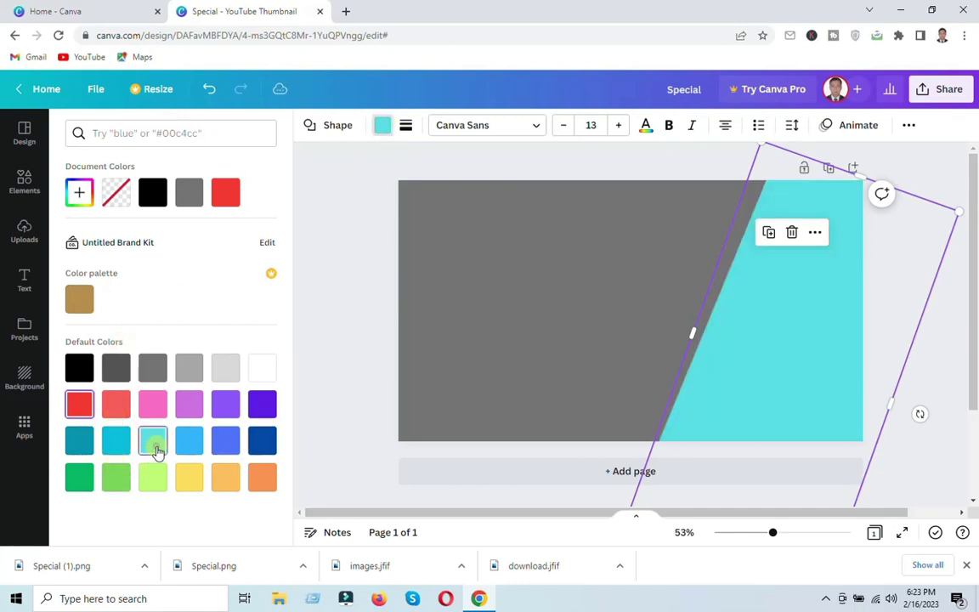
{"action": "left_click", "coordinate": [338, 255]}
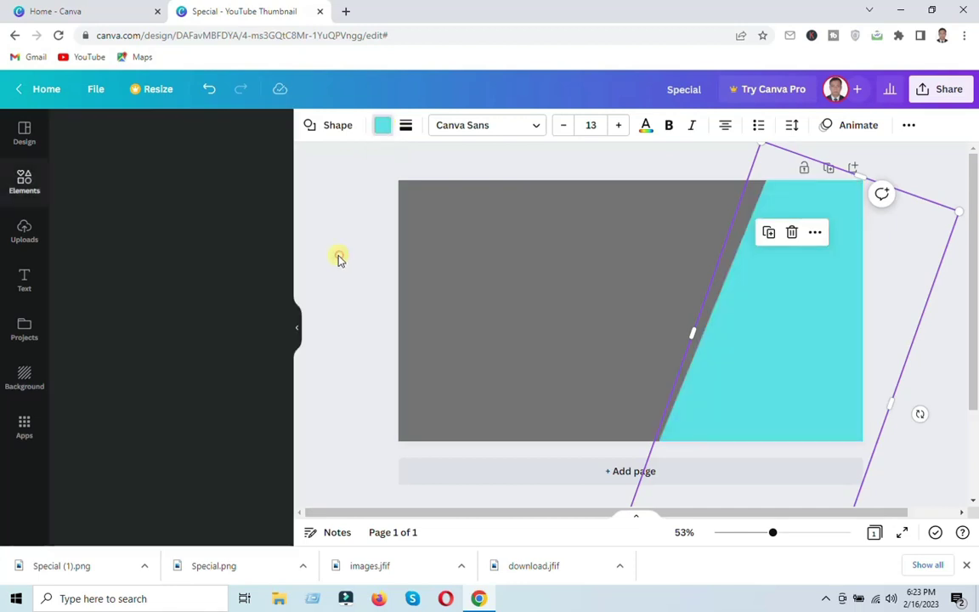
Add a heading to the page with the text "Thumbnail making"
{"action": "left_click", "coordinate": [25, 285]}
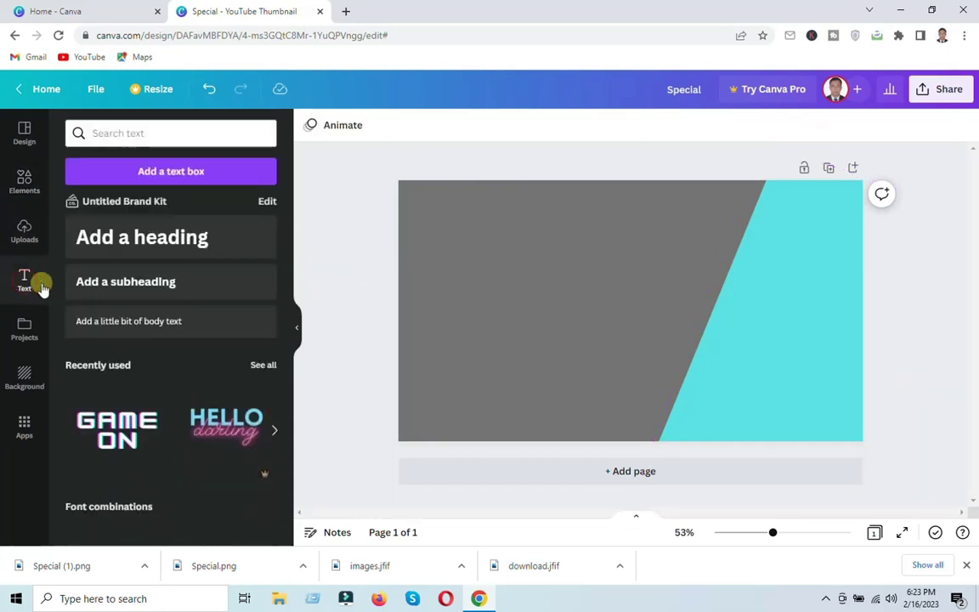
{"action": "left_click", "coordinate": [146, 239]}
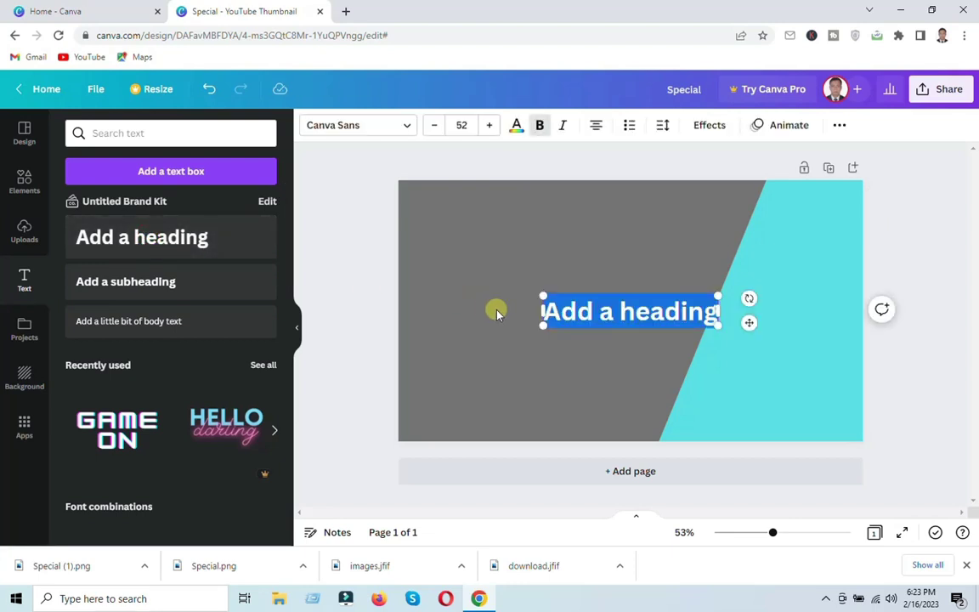
{"action": "type", "text": "H"}
{"action": "key", "text": "BackSpace"}
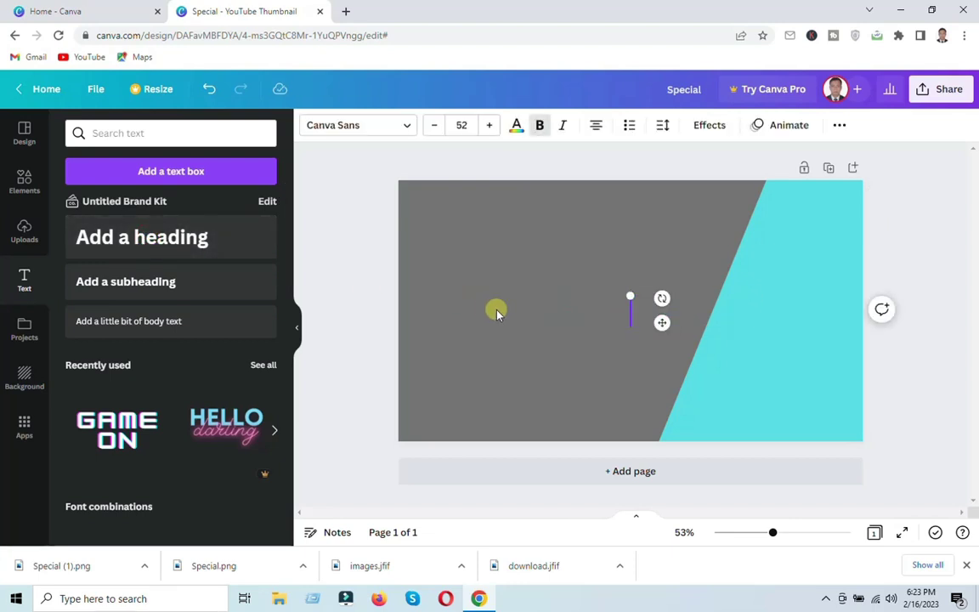
{"action": "type", "text": "Thum"}
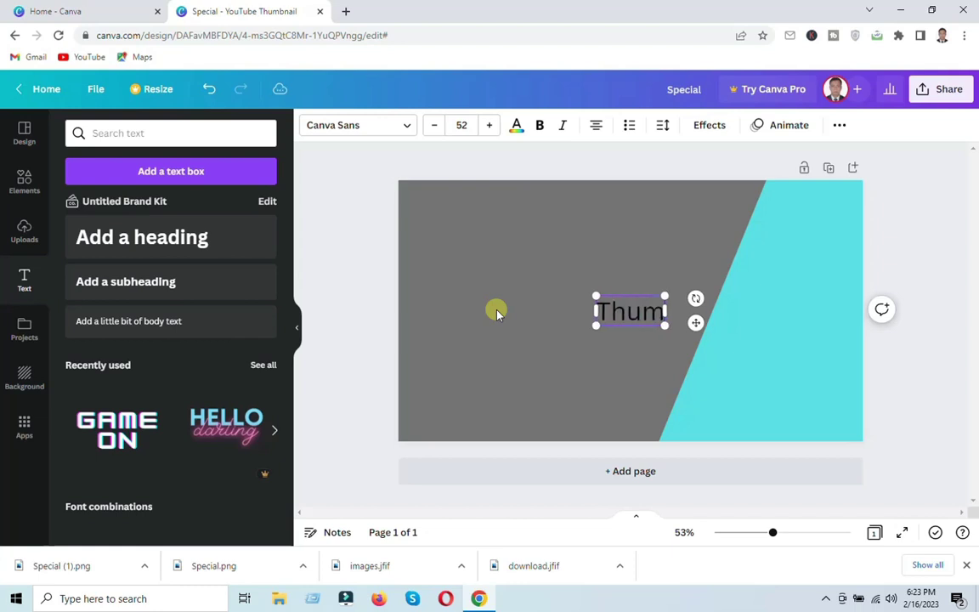
{"action": "type", "text": "bnail"}
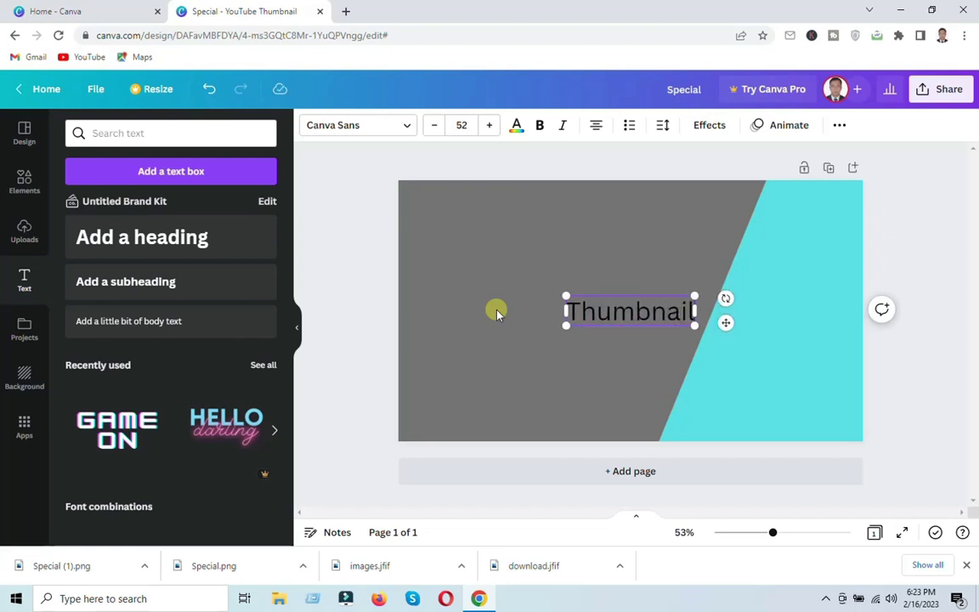
{"action": "left_click", "coordinate": [724, 324]}
{"action": "type", "text": "makin"}
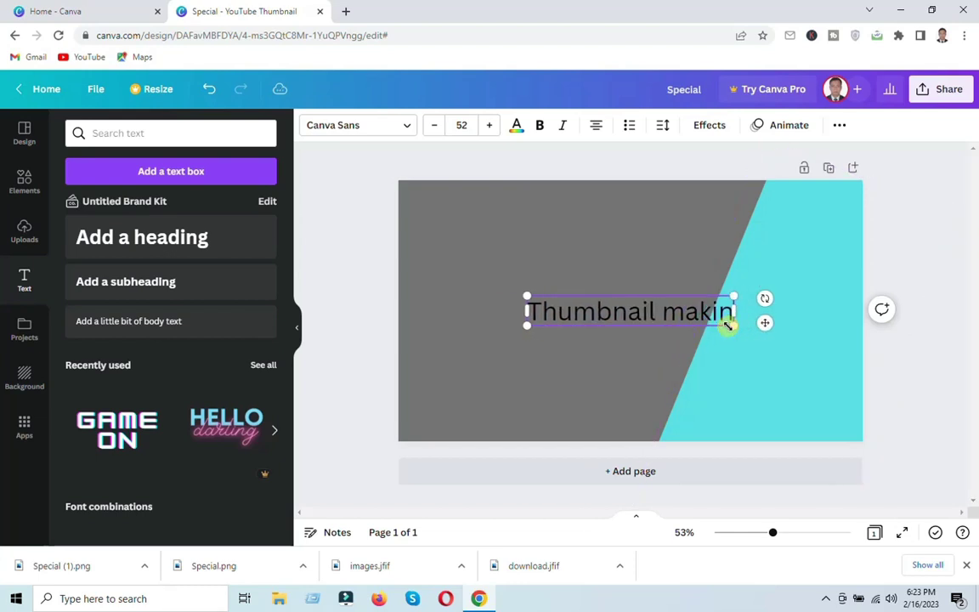
{"action": "type", "text": "g"}
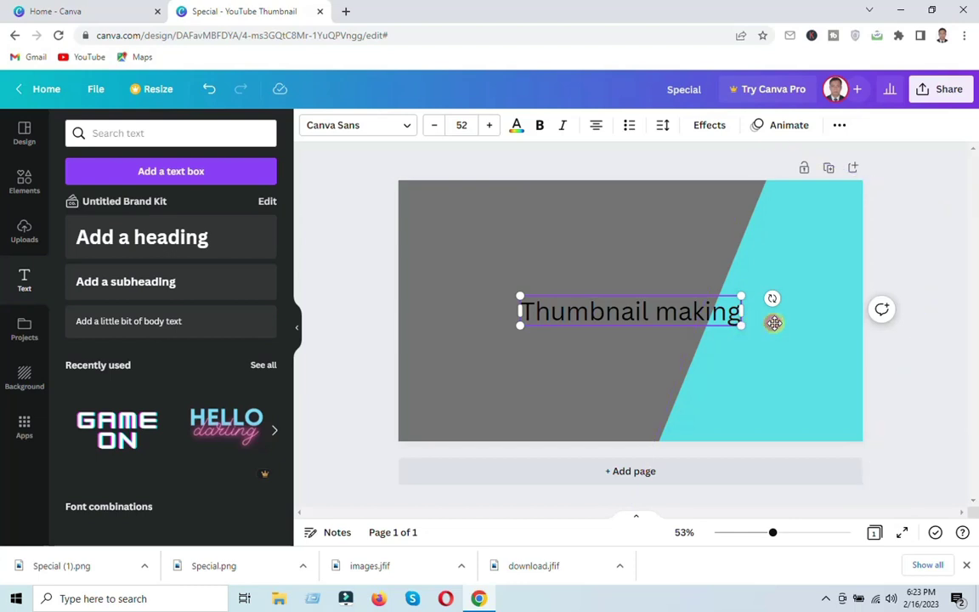
Move the "Thumbnail making" heading into the upper part of the gray area and add a "With" heading directly beneath it
{"action": "left_click_drag", "start_coordinate": [772, 323], "coordinate": [698, 250]}
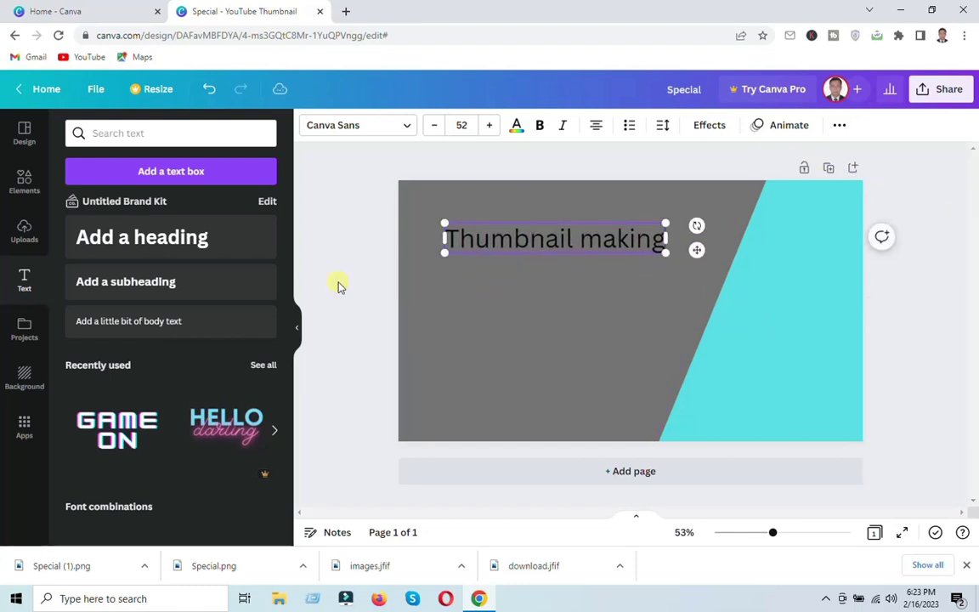
{"action": "left_click", "coordinate": [145, 238]}
{"action": "type", "text": "With"}
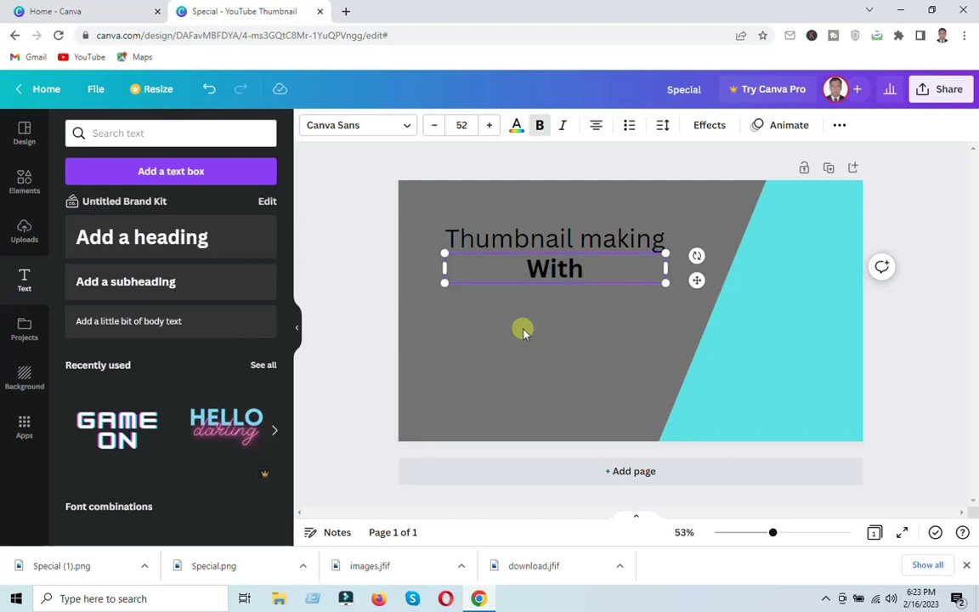
{"action": "left_click", "coordinate": [523, 331]}
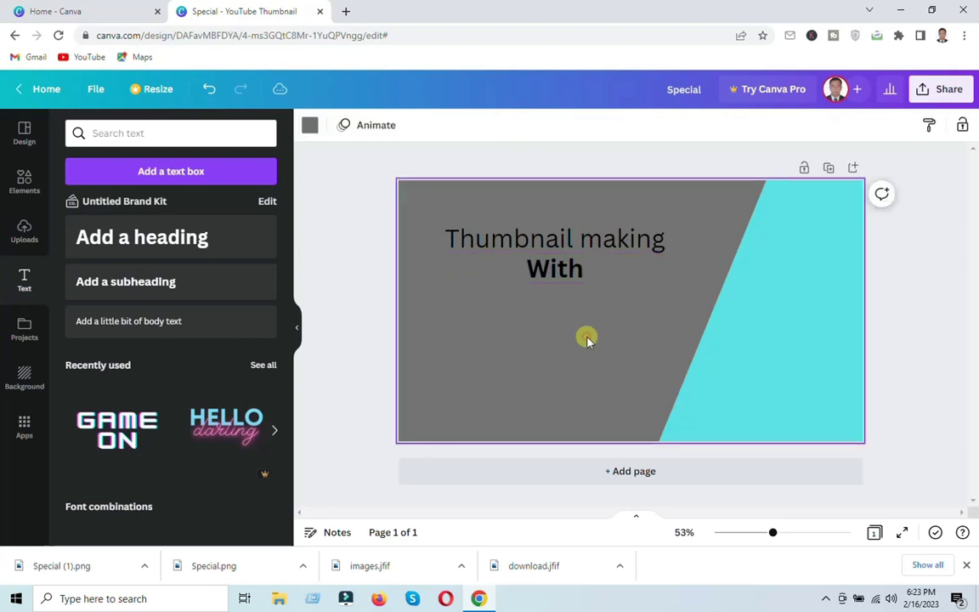
Add another heading with the text "Canva" and place it in the gray area below "With"
{"action": "left_click", "coordinate": [175, 240]}
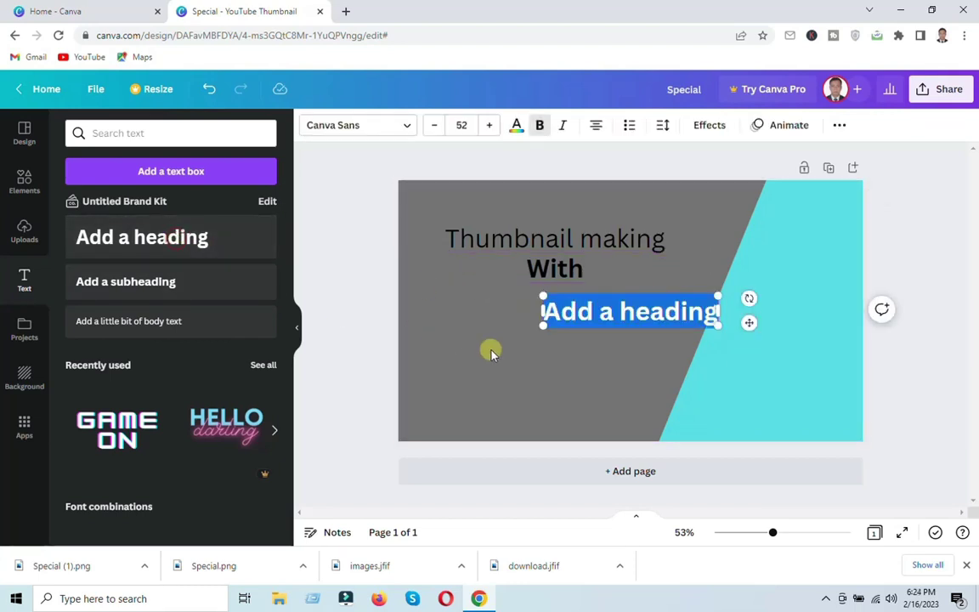
{"action": "type", "text": "C"}
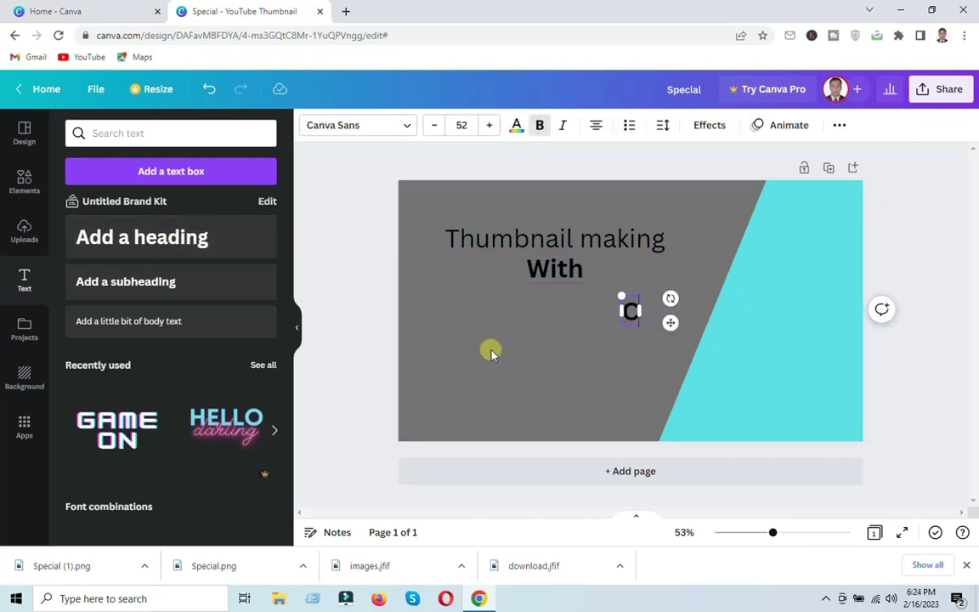
{"action": "type", "text": "anva"}
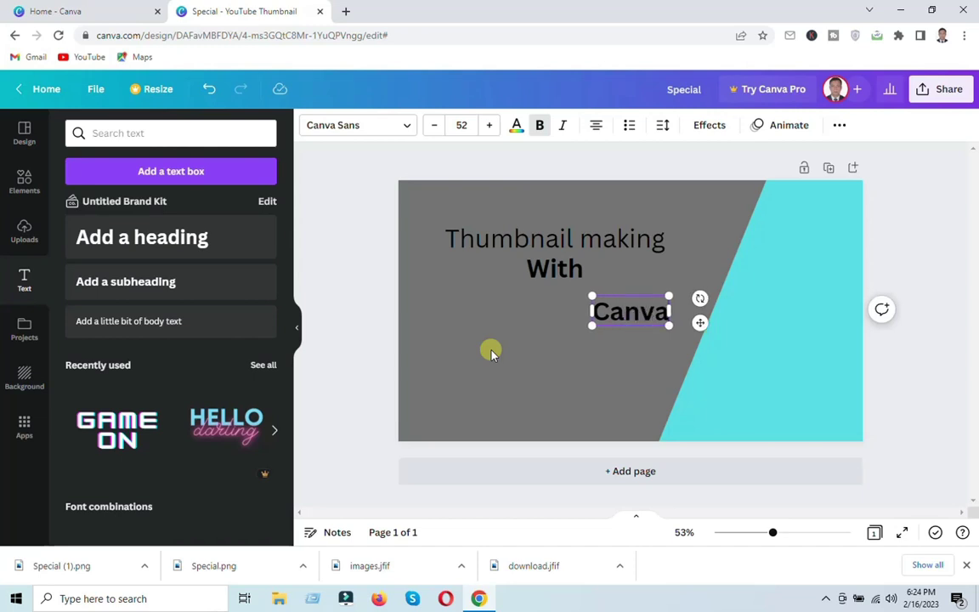
{"action": "left_click_drag", "start_coordinate": [700, 319], "coordinate": [603, 354]}
Change the font of the "Thumbnail making" heading to Archivo Black
{"action": "left_click", "coordinate": [553, 239]}
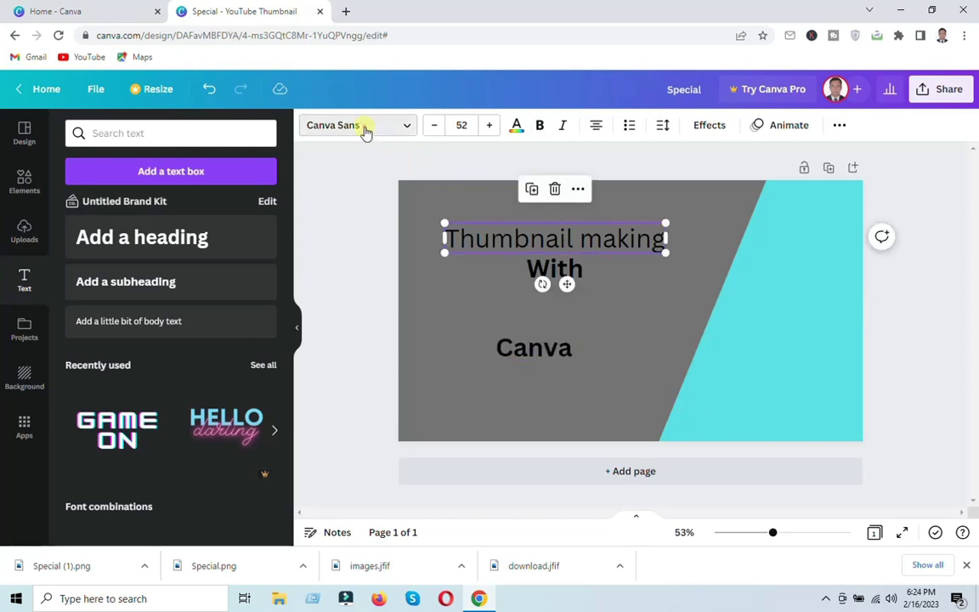
{"action": "left_click", "coordinate": [362, 127]}
{"action": "left_click", "coordinate": [118, 396]}
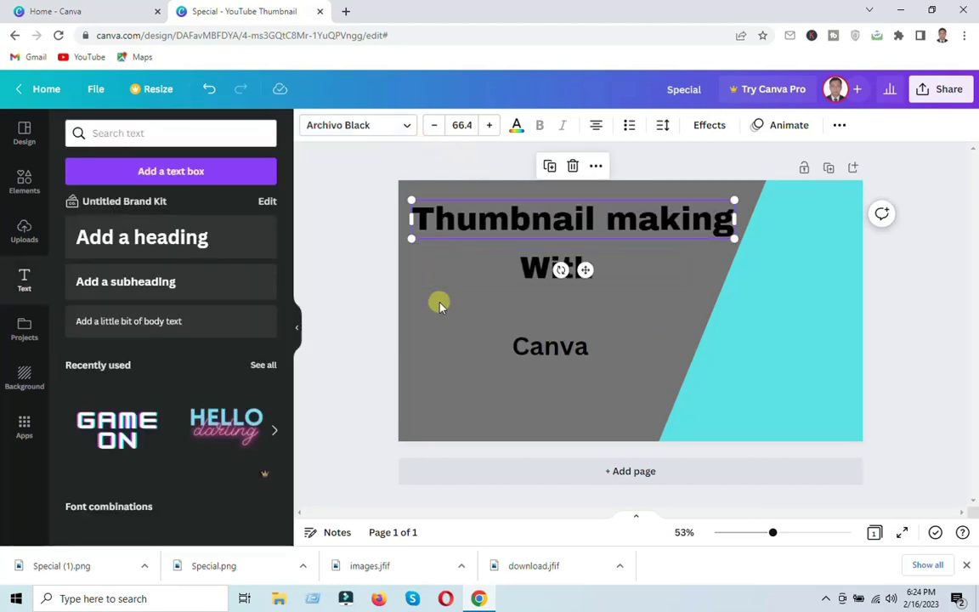
Set the page background to the light gray one shade darker than white
{"action": "left_click", "coordinate": [439, 304]}
{"action": "left_click", "coordinate": [309, 126]}
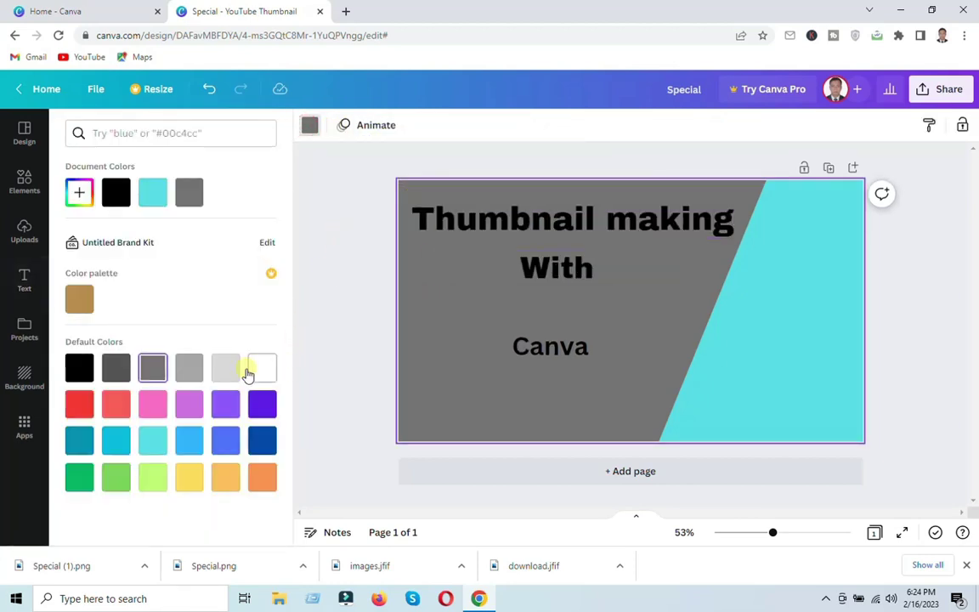
{"action": "left_click", "coordinate": [228, 371]}
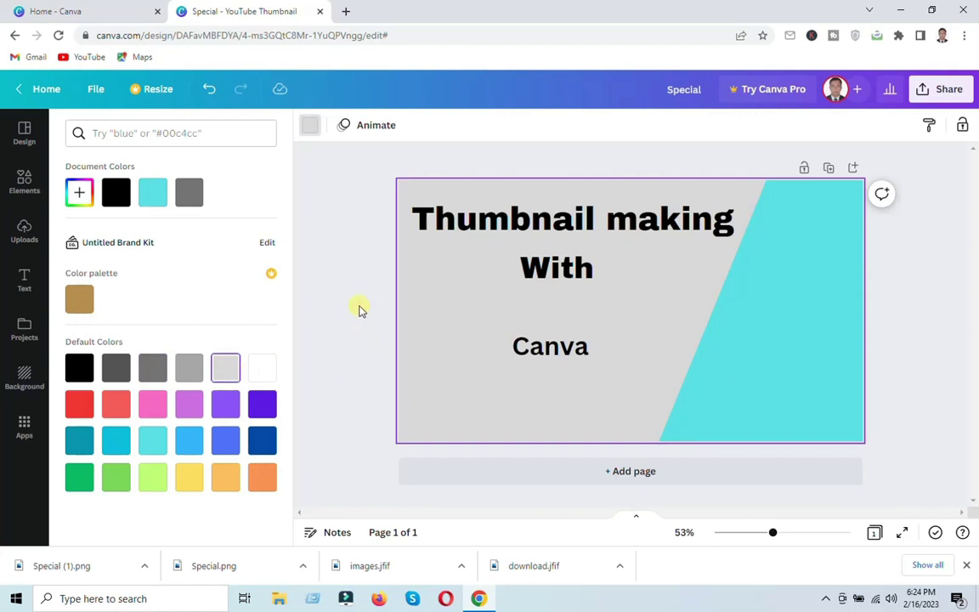
{"action": "left_click", "coordinate": [356, 308]}
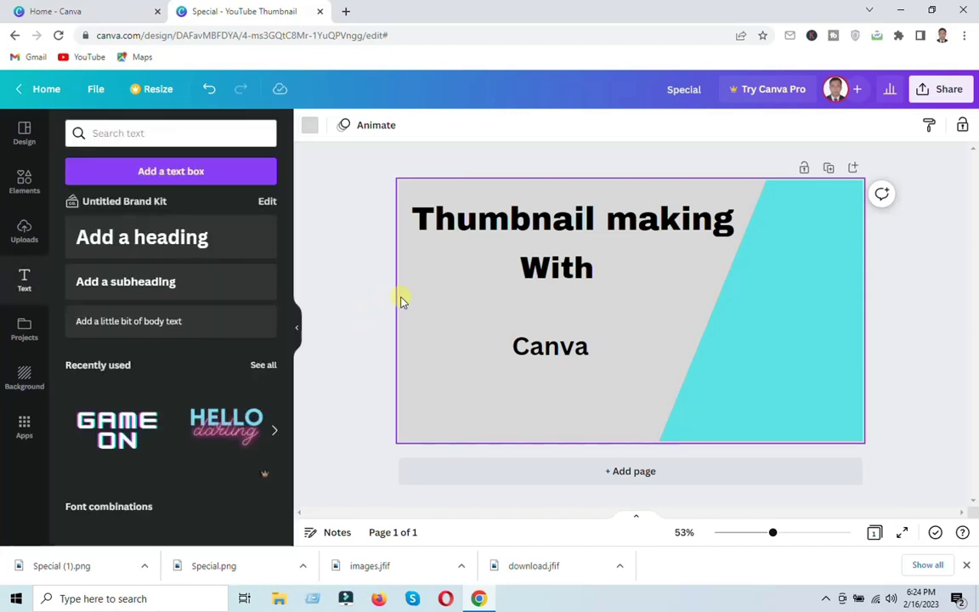
Move the "With" text and the "Thumbnail making" heading slightly lower on the page
{"action": "left_click", "coordinate": [557, 223]}
{"action": "left_click", "coordinate": [497, 310]}
{"action": "left_click", "coordinate": [542, 289]}
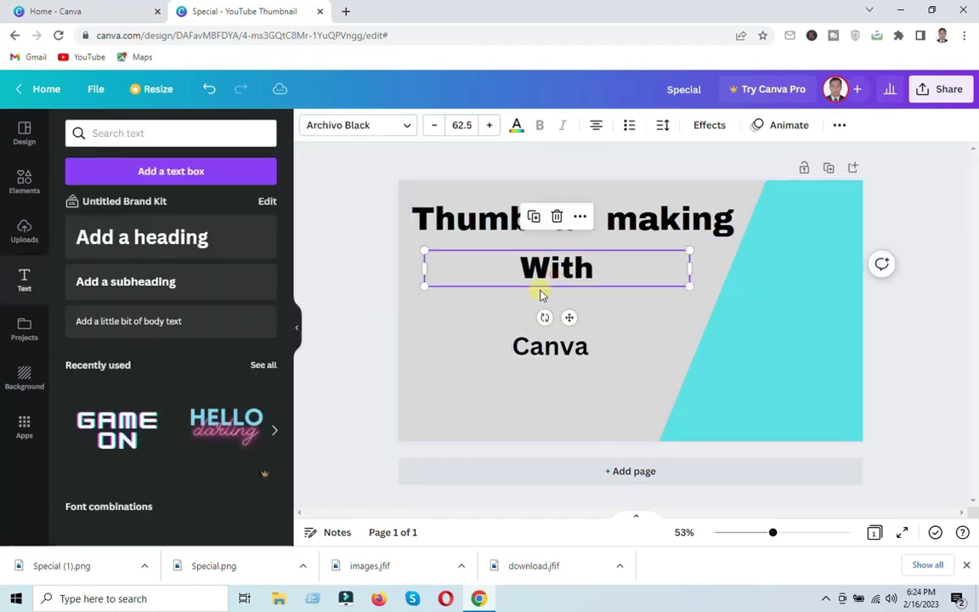
{"action": "left_click_drag", "start_coordinate": [542, 291], "coordinate": [530, 307]}
{"action": "left_click", "coordinate": [623, 223]}
{"action": "left_click_drag", "start_coordinate": [624, 222], "coordinate": [623, 234]}
{"action": "left_click", "coordinate": [371, 304]}
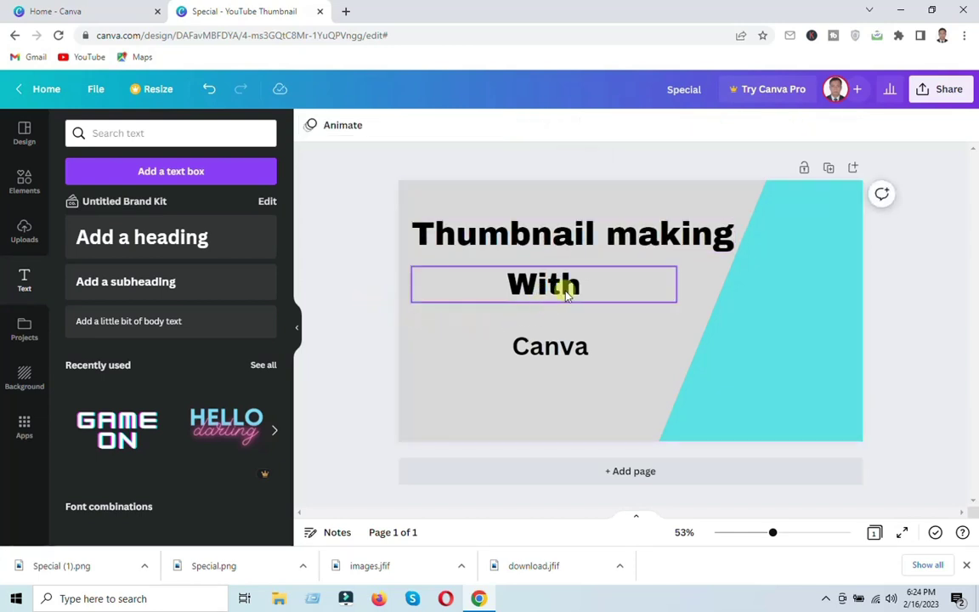
Reduce the font size of "With" and move it up close beneath the "Thumbnail making" heading
{"action": "left_click", "coordinate": [564, 286]}
{"action": "left_click", "coordinate": [437, 125]}
{"action": "left_click", "coordinate": [436, 125]}
{"action": "left_click", "coordinate": [437, 125]}
{"action": "left_click", "coordinate": [436, 125]}
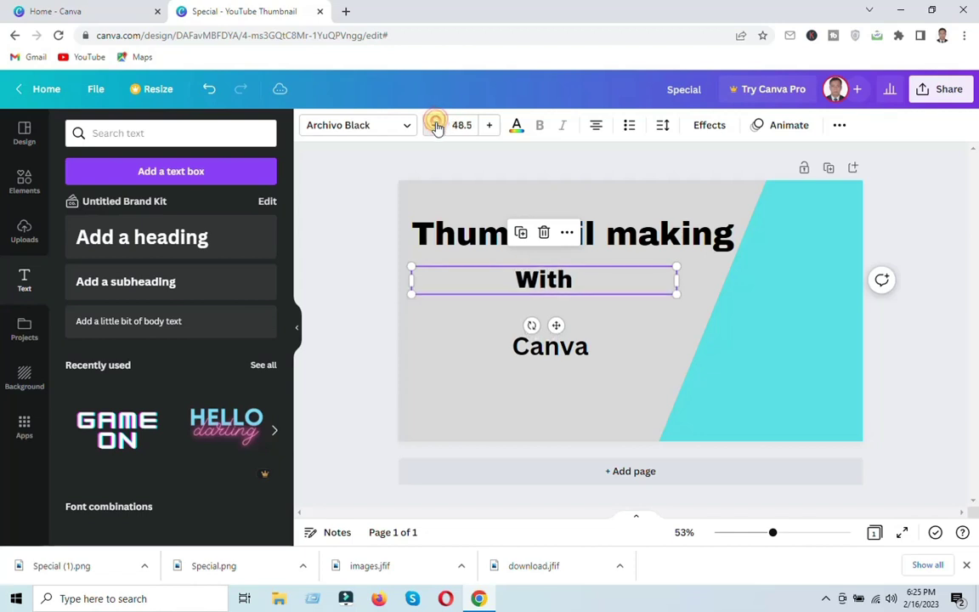
{"action": "left_click", "coordinate": [436, 125]}
{"action": "left_click", "coordinate": [437, 125]}
{"action": "left_click_drag", "start_coordinate": [555, 324], "coordinate": [563, 312]}
Enlarge the "Canva" text to a font size of about 145, filling the space below "With"
{"action": "left_click", "coordinate": [561, 349]}
{"action": "left_click_drag", "start_coordinate": [586, 363], "coordinate": [614, 368]}
{"action": "left_click_drag", "start_coordinate": [516, 336], "coordinate": [472, 315]}
{"action": "left_click_drag", "start_coordinate": [612, 374], "coordinate": [660, 388]}
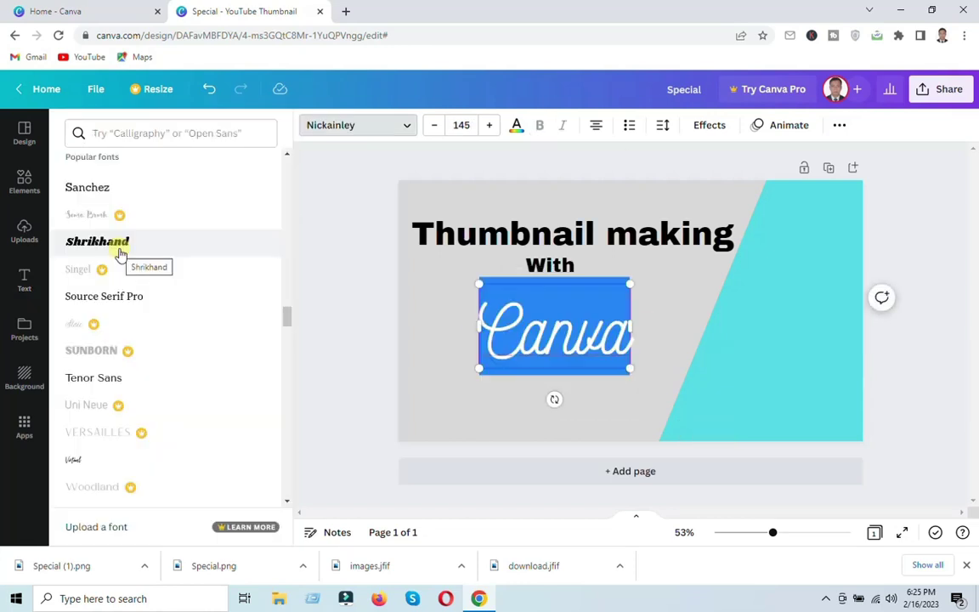
Set the "Canva" text's font to Shrikhand and move the text slightly lower
{"action": "left_click", "coordinate": [120, 243]}
{"action": "scroll", "coordinate": [136, 307], "scroll_direction": "down", "scroll_amount": 1}
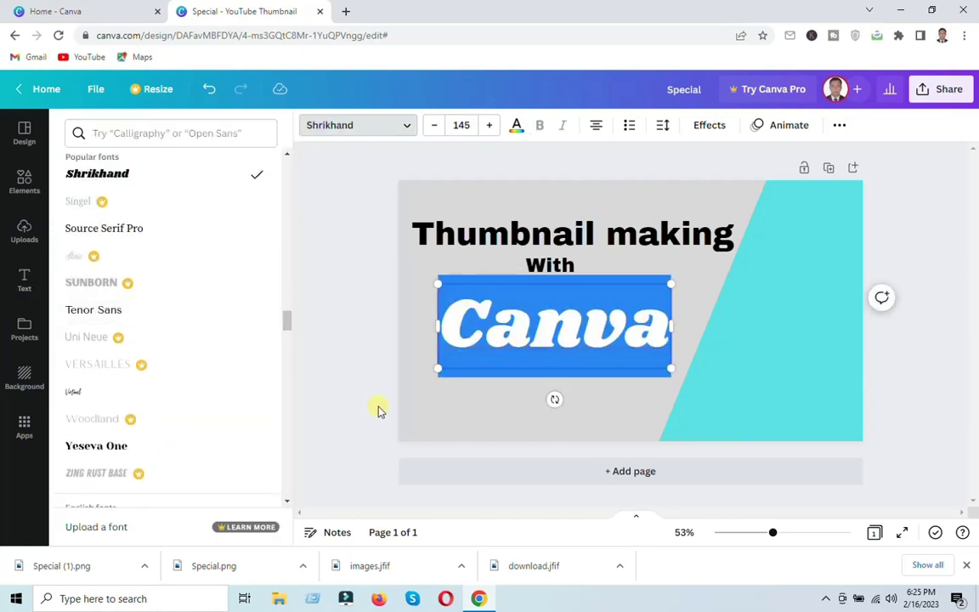
{"action": "left_click", "coordinate": [360, 398]}
{"action": "left_click_drag", "start_coordinate": [558, 327], "coordinate": [564, 340]}
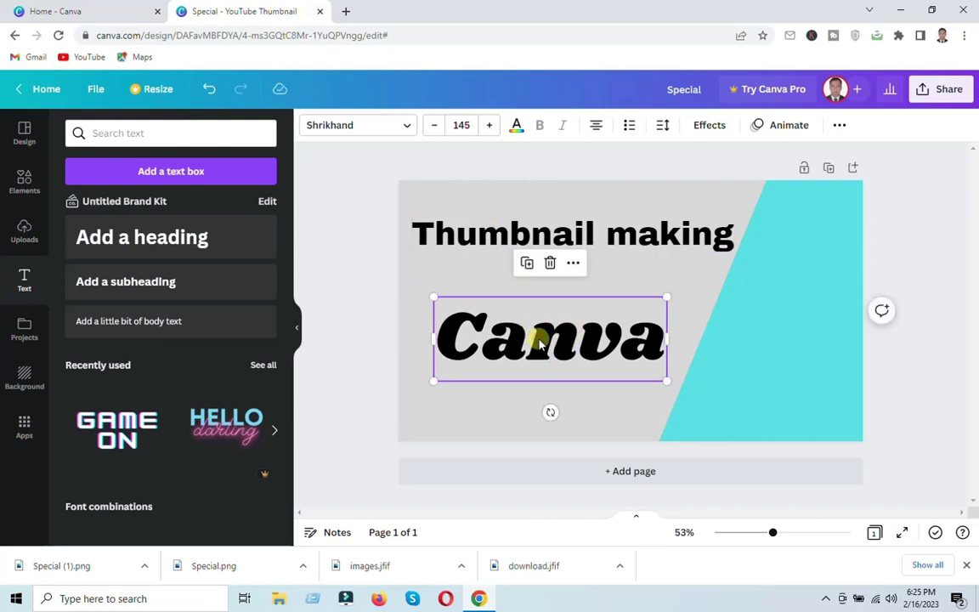
Try light turquoise as the color of the "Canva" text and undo the color change
{"action": "double_click", "coordinate": [540, 340]}
{"action": "left_click", "coordinate": [517, 127]}
{"action": "left_click", "coordinate": [153, 444]}
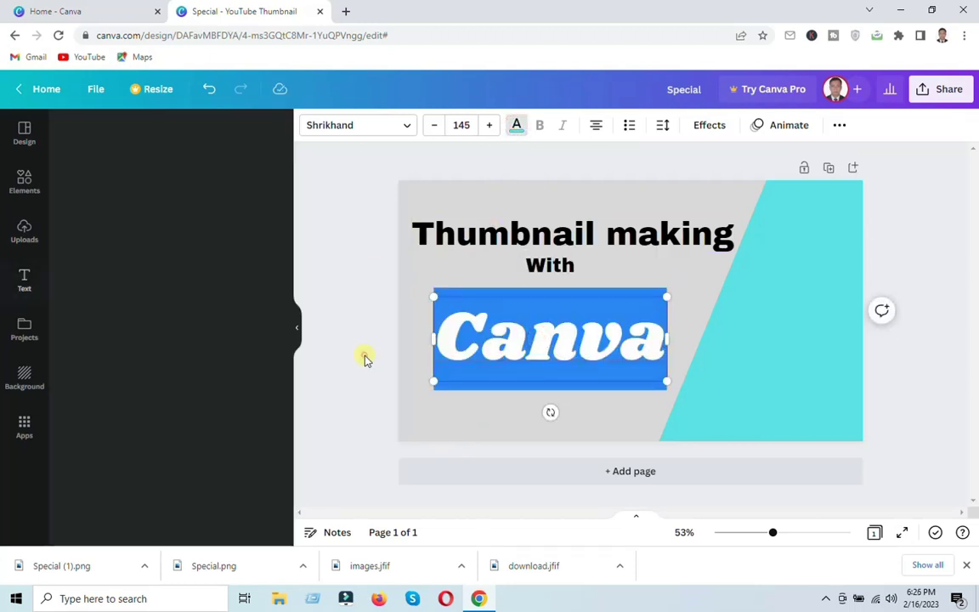
{"action": "left_click", "coordinate": [358, 355]}
{"action": "left_click", "coordinate": [542, 358]}
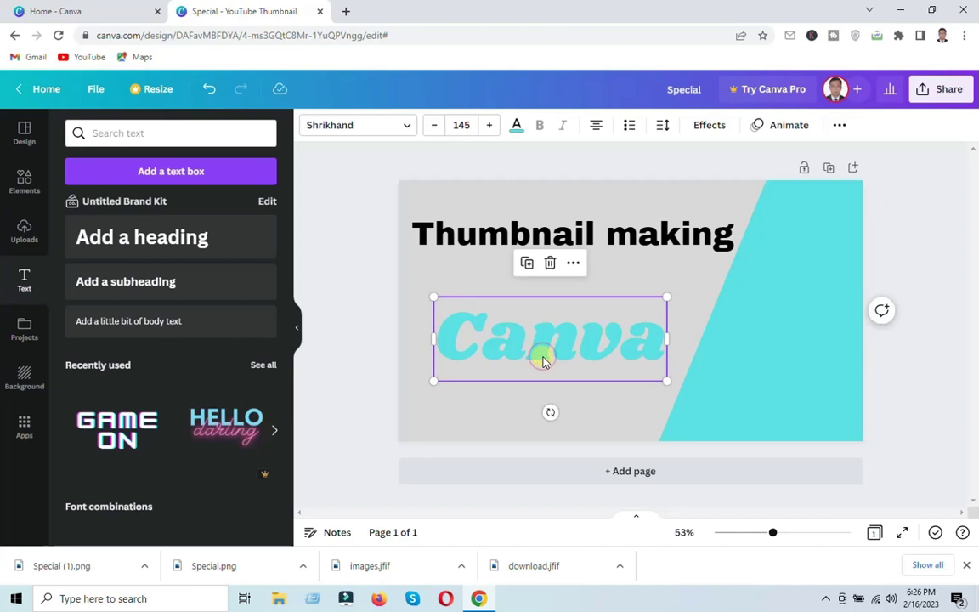
{"action": "left_click", "coordinate": [931, 383]}
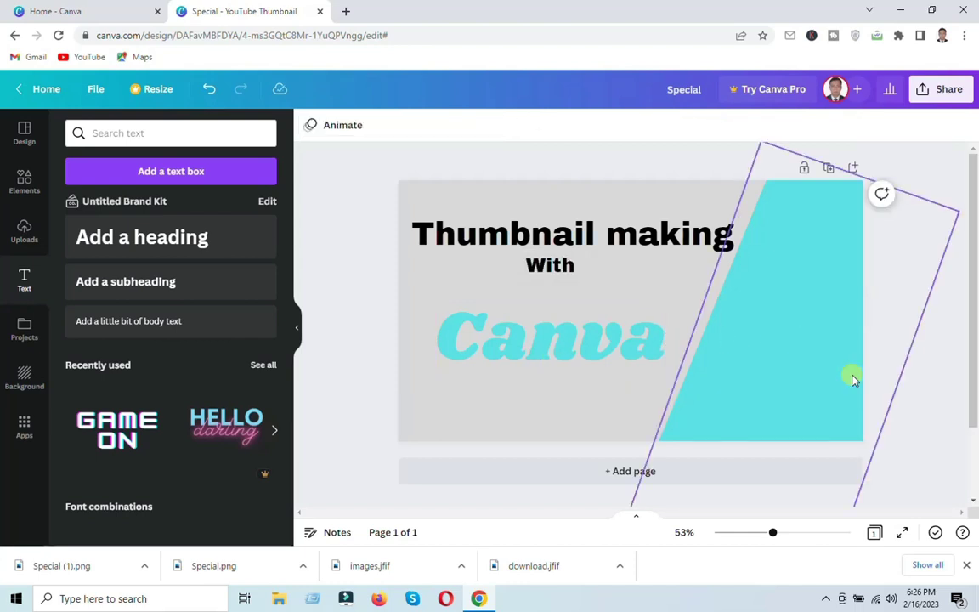
{"action": "key", "text": "ctrl+z"}
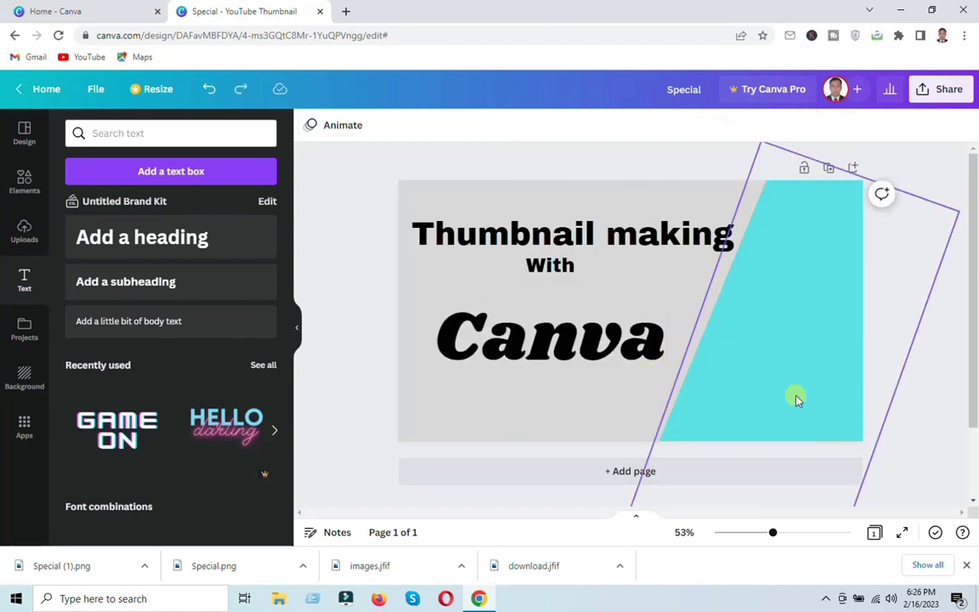
Open the text color choices for the "Canva" text
{"action": "left_click", "coordinate": [544, 339]}
{"action": "left_click", "coordinate": [516, 125]}
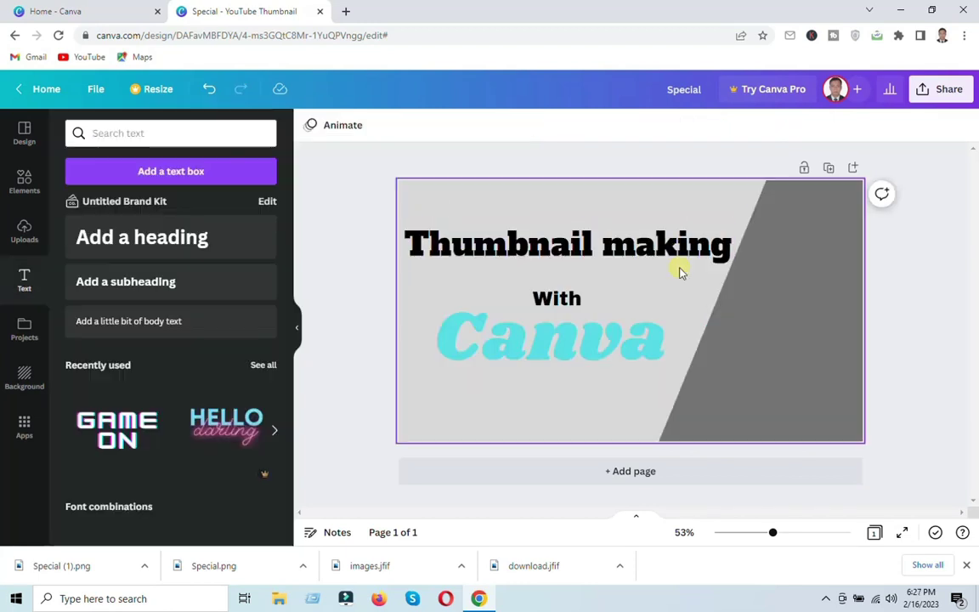
Delete the word "making" from the title so that it reads "Thumbnail"
{"action": "left_click", "coordinate": [673, 249]}
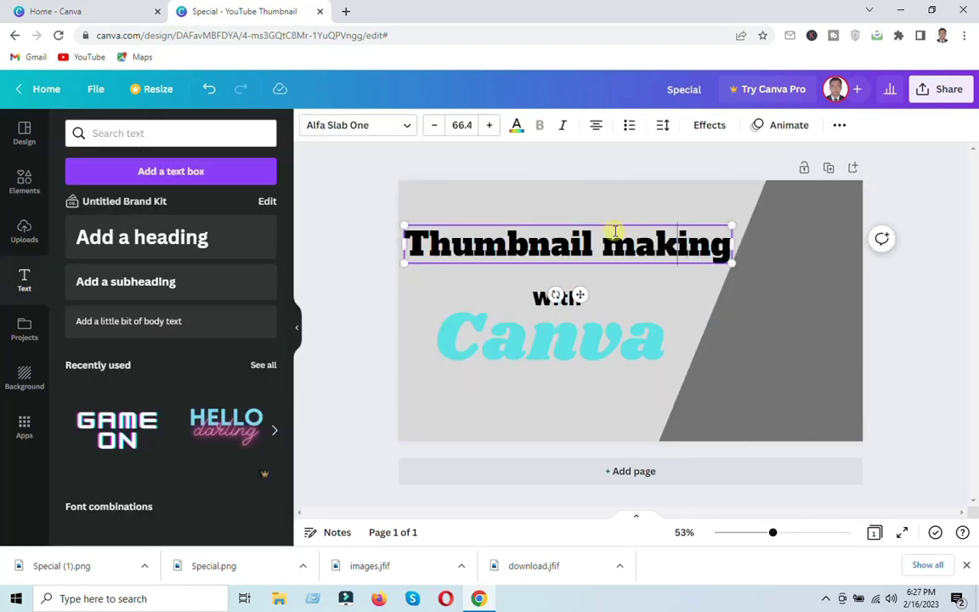
{"action": "key", "text": "BackSpace"}
{"action": "key", "text": "BackSpace"}
{"action": "key", "text": "BackSpace"}
{"action": "key", "text": "BackSpace"}
{"action": "key", "text": "BackSpace"}
{"action": "key", "text": "BackSpace"}
{"action": "key", "text": "BackSpace"}
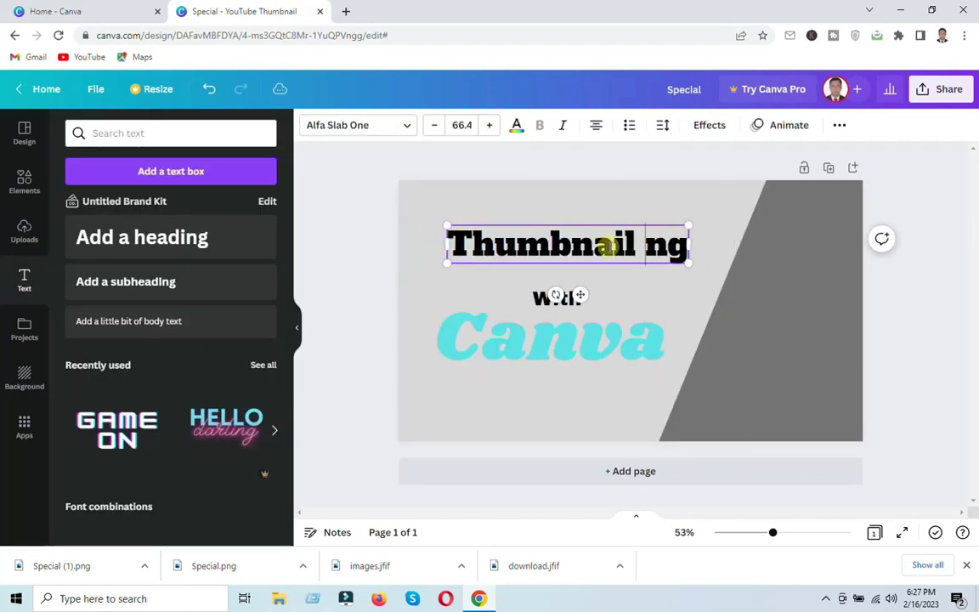
{"action": "key", "text": "BackSpace"}
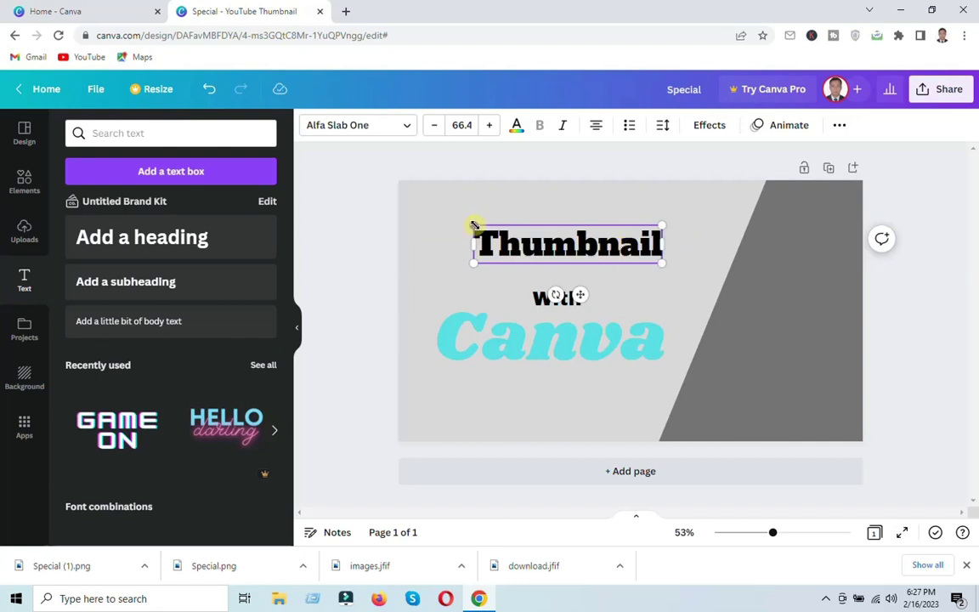
Enlarge the "Thumbnail" title to a font size of about 98 above the "With" text
{"action": "left_click_drag", "start_coordinate": [474, 226], "coordinate": [413, 182]}
{"action": "left_click", "coordinate": [512, 405]}
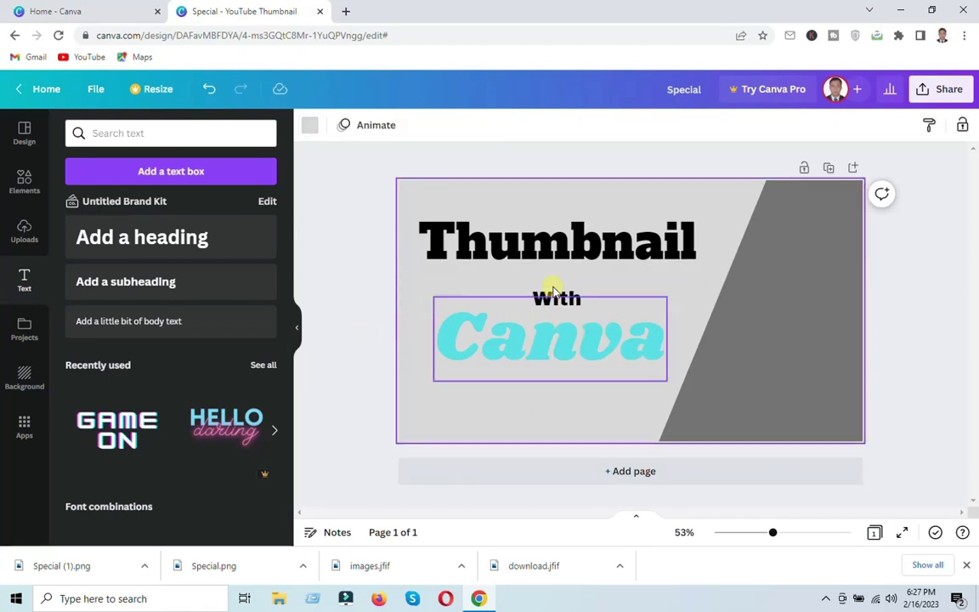
{"action": "left_click", "coordinate": [579, 238]}
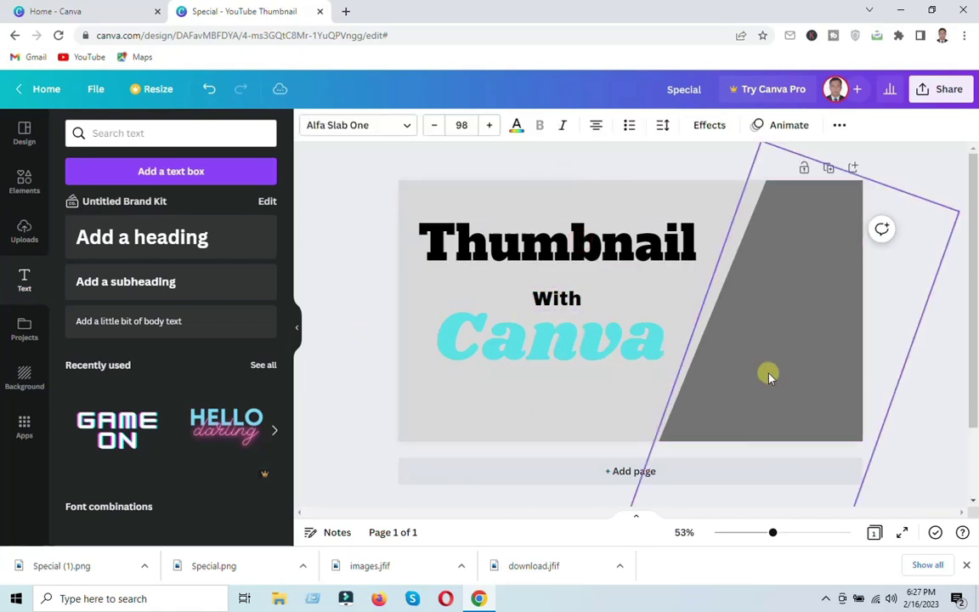
{"action": "left_click", "coordinate": [919, 427]}
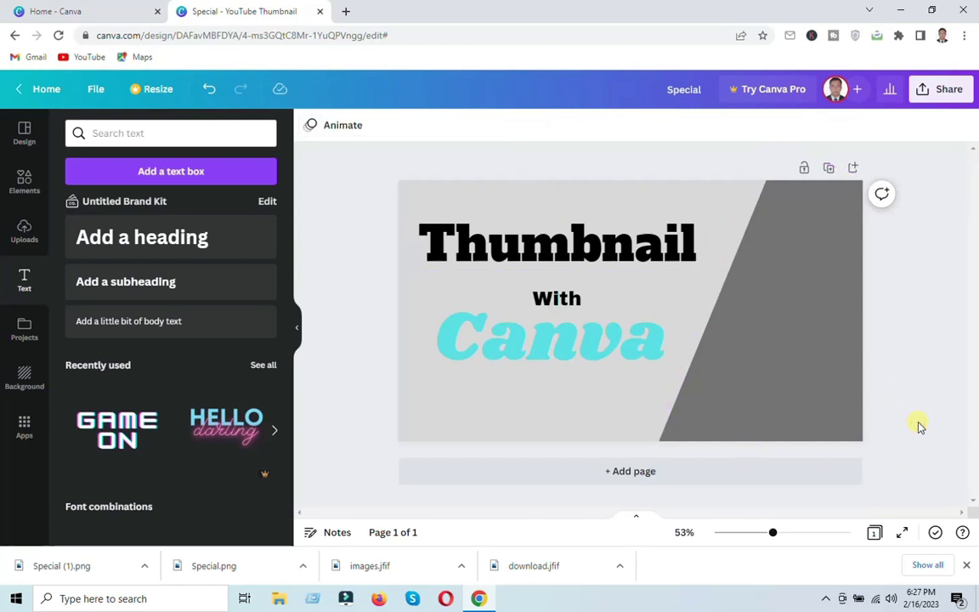
Change the page background color to white
{"action": "left_click", "coordinate": [417, 414]}
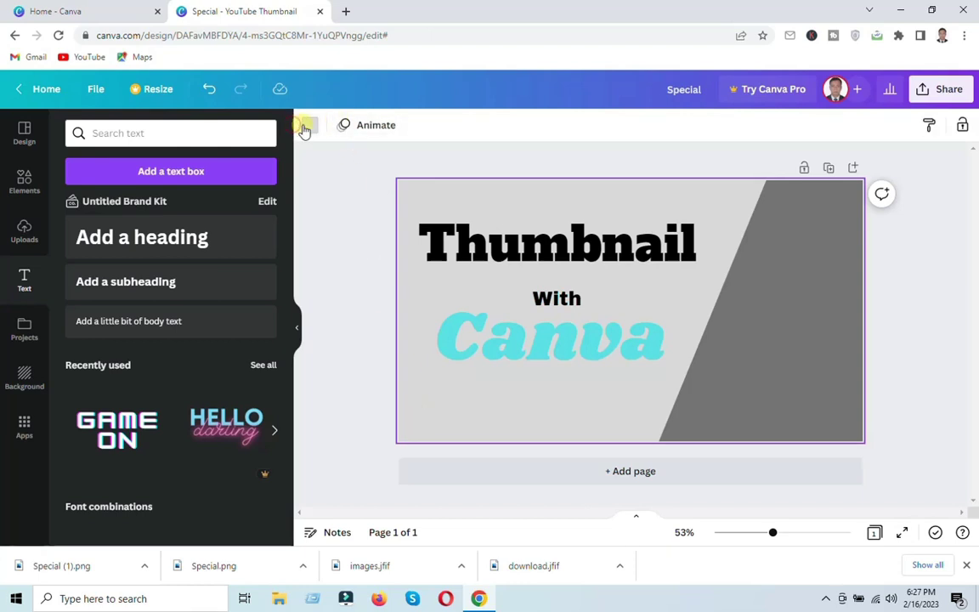
{"action": "left_click", "coordinate": [306, 125]}
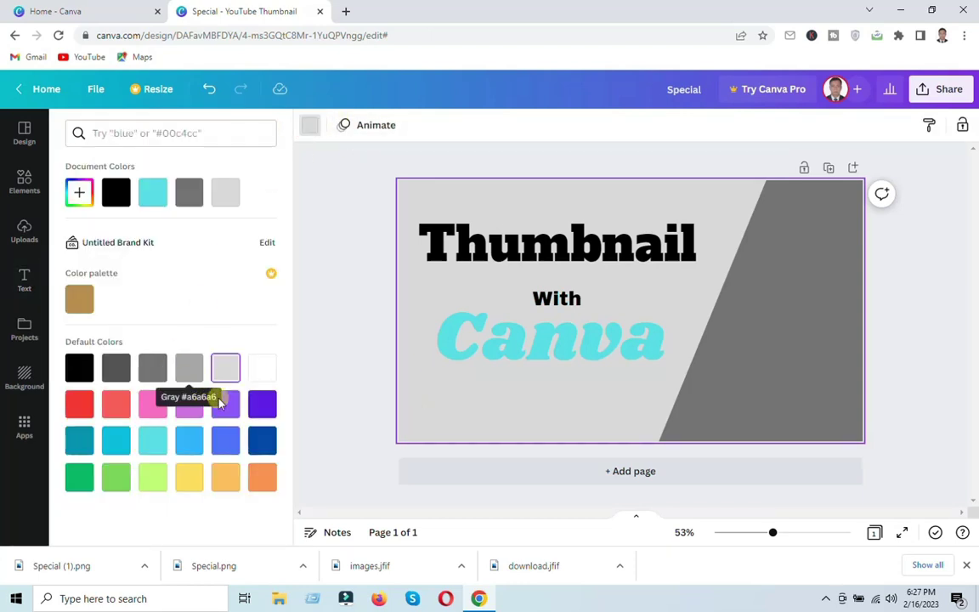
{"action": "left_click", "coordinate": [259, 372]}
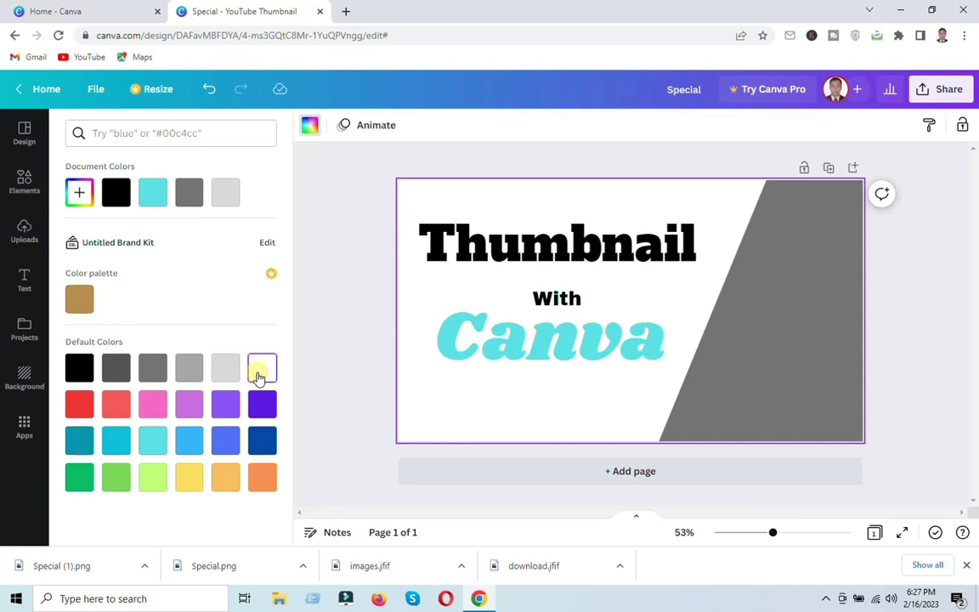
{"action": "left_click", "coordinate": [903, 391]}
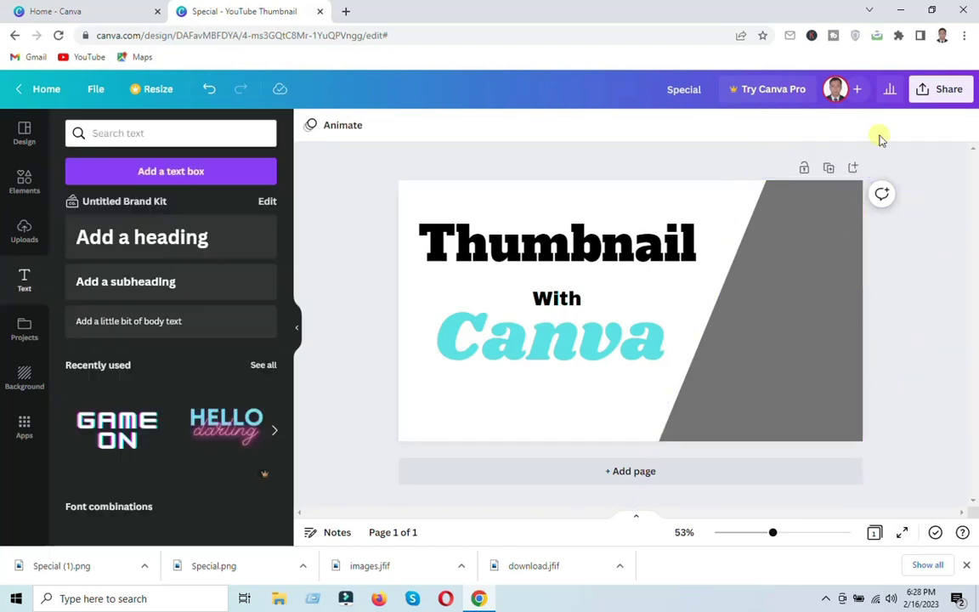
Download the finished thumbnail as a PNG image
{"action": "left_click", "coordinate": [942, 92]}
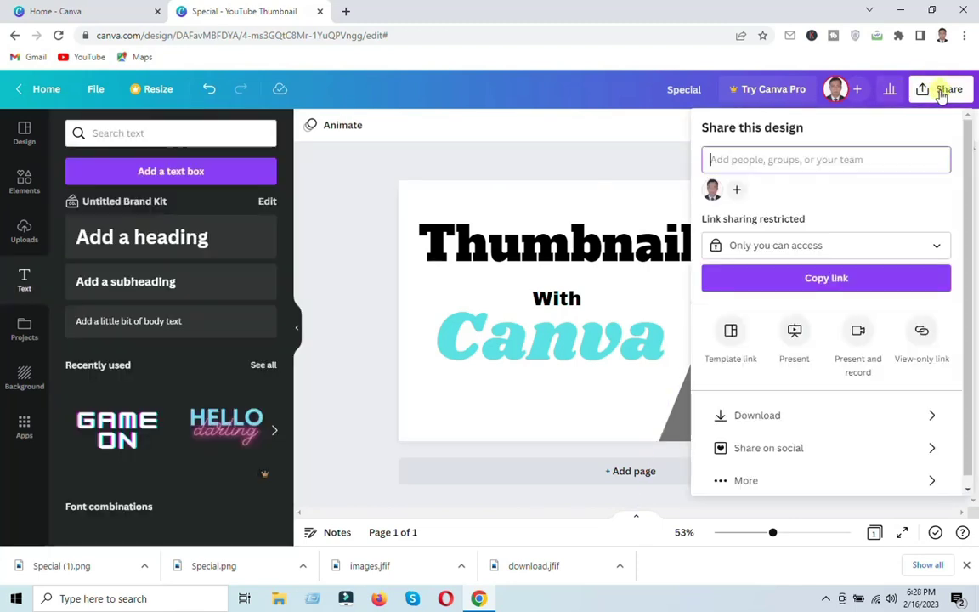
{"action": "left_click", "coordinate": [808, 414]}
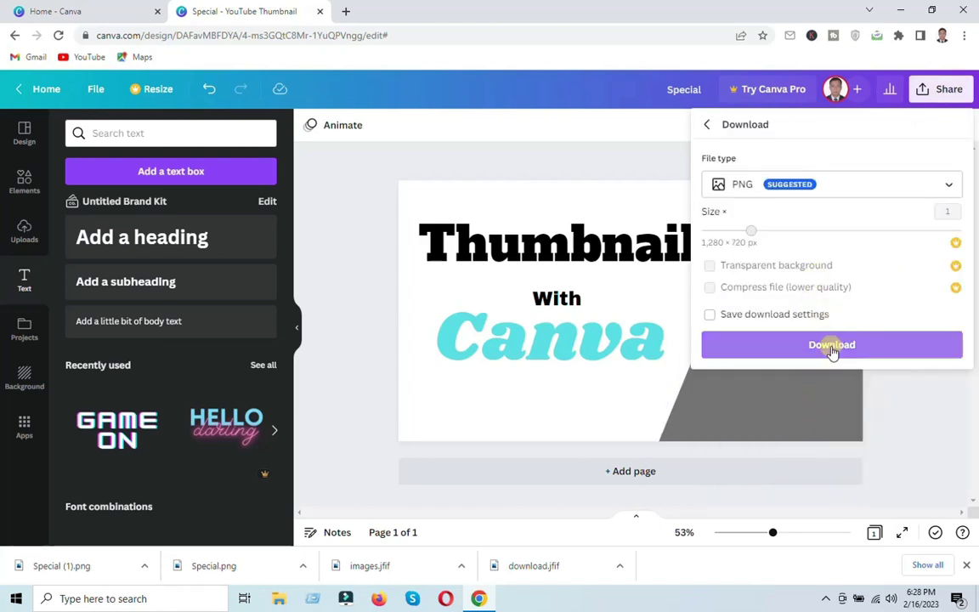
{"action": "left_click", "coordinate": [832, 349]}
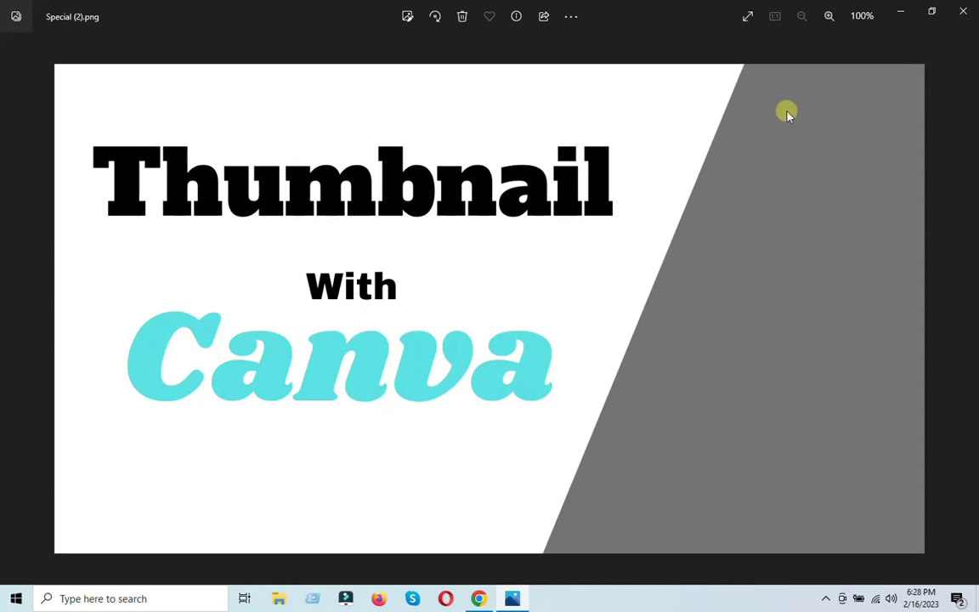
{"action": "left_click", "coordinate": [826, 598]}
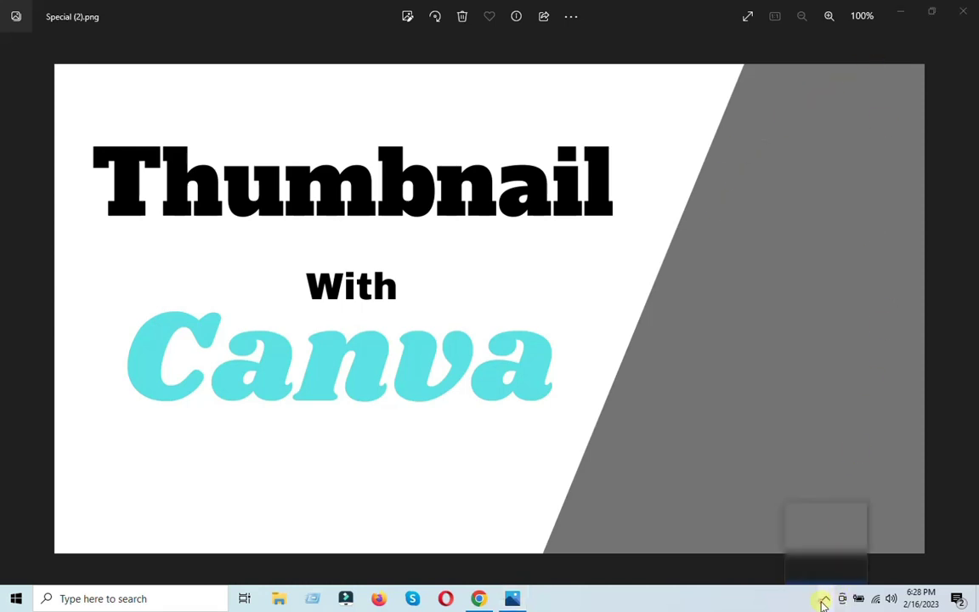